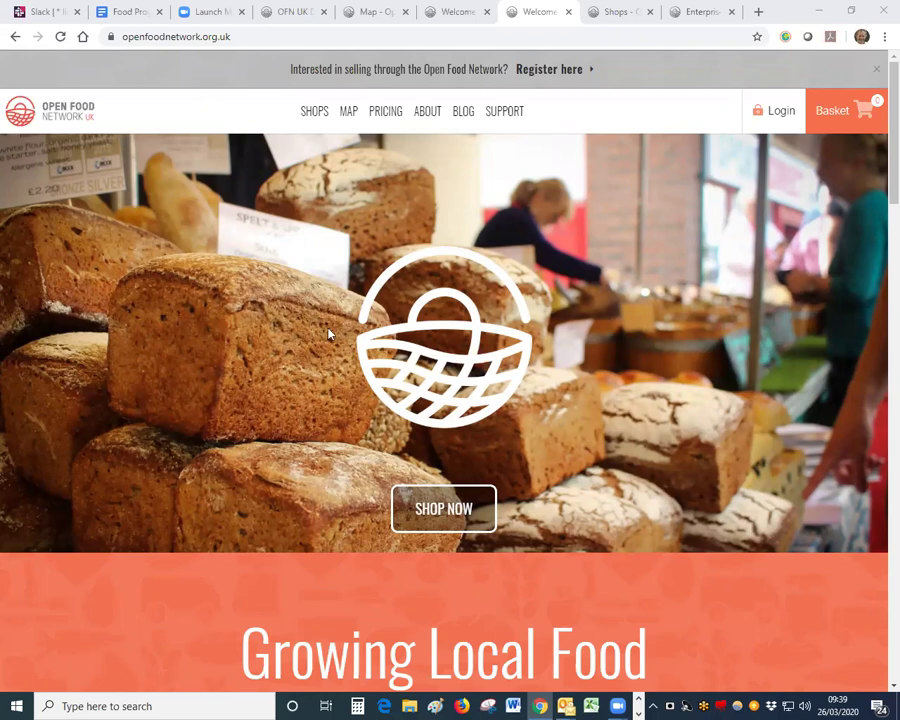
Step: Select the whole page address in the browser's address bar
left_click_drag(236, 36, 112, 38)
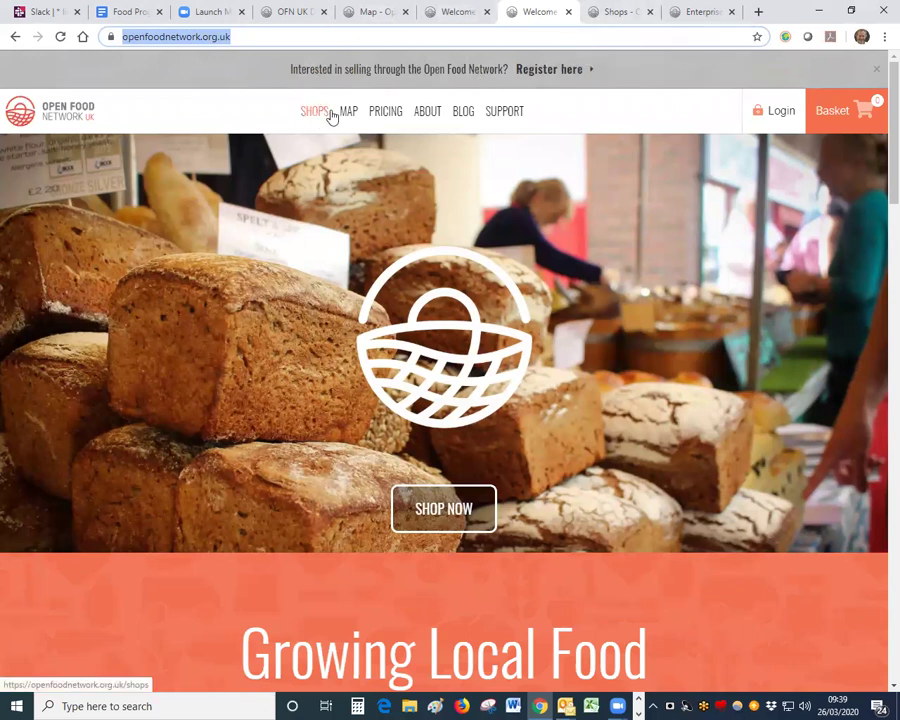
Step: View the shop search results and the zoomed-out UK shop map, then return to the OFN UK Demo Hub
left_click(616, 14)
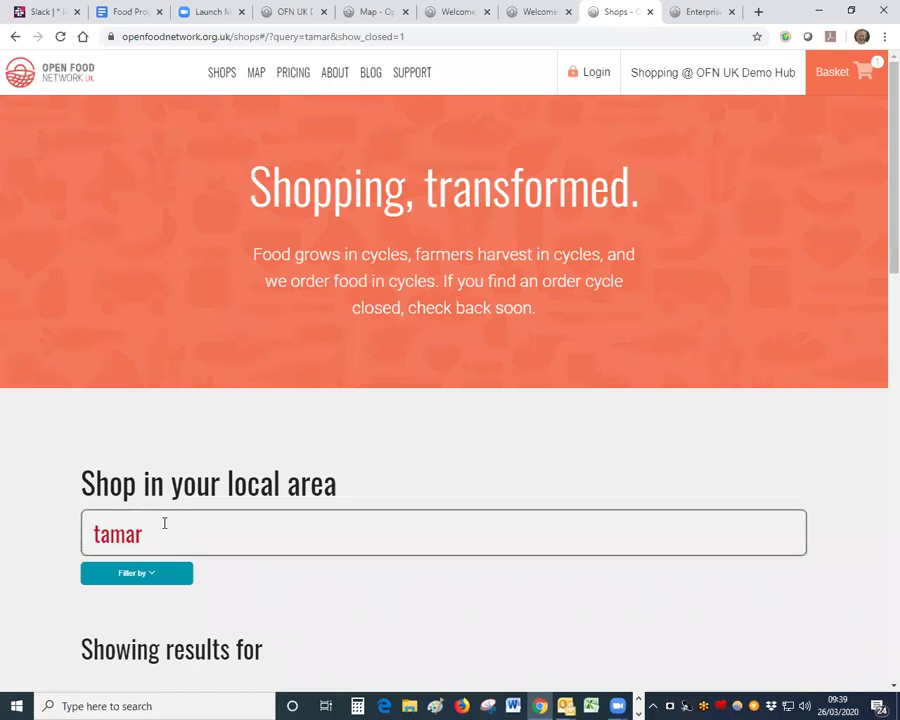
left_click(365, 14)
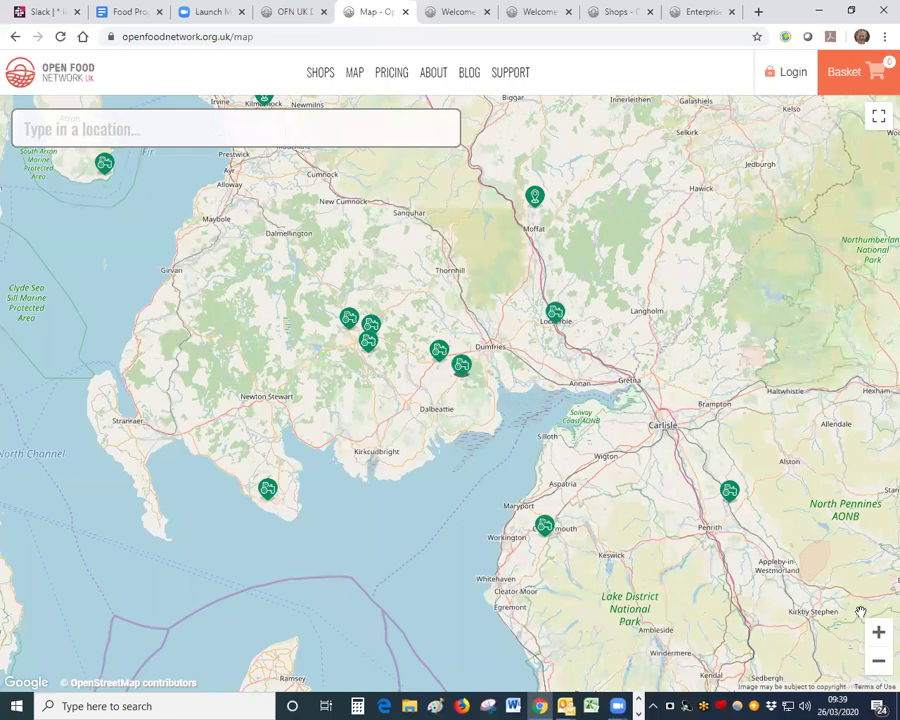
left_click(878, 660)
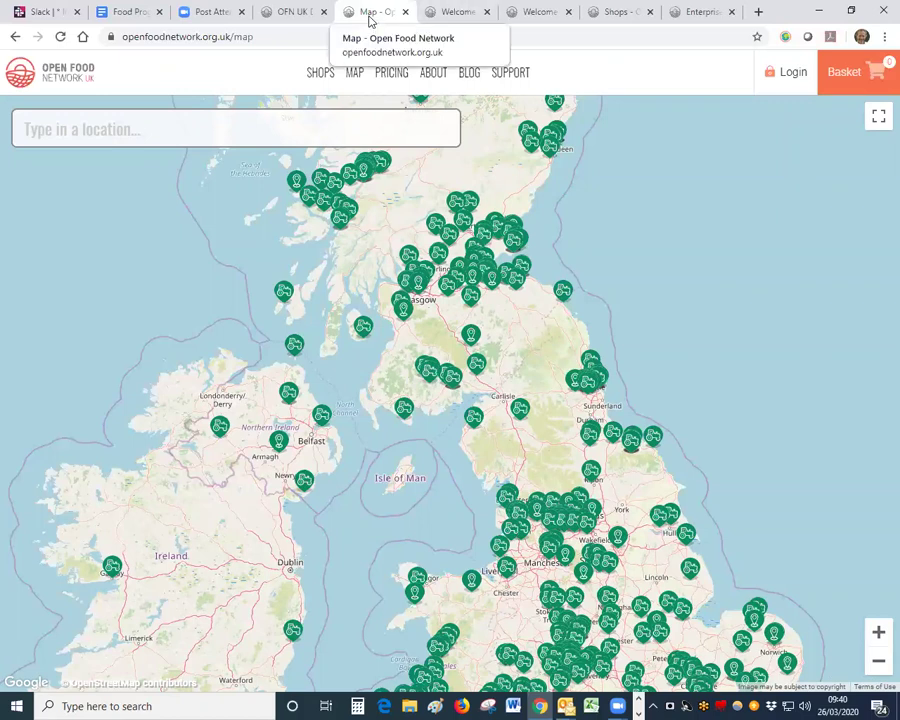
left_click(286, 15)
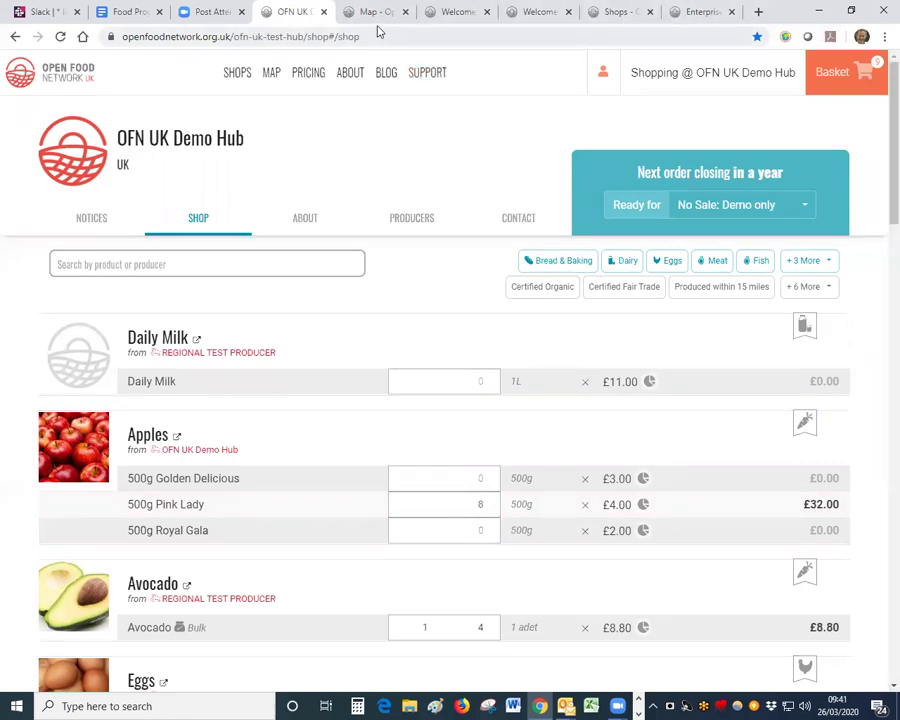
Step: Select the shop's web address, then log out through the account menu
left_click_drag(381, 36, 122, 36)
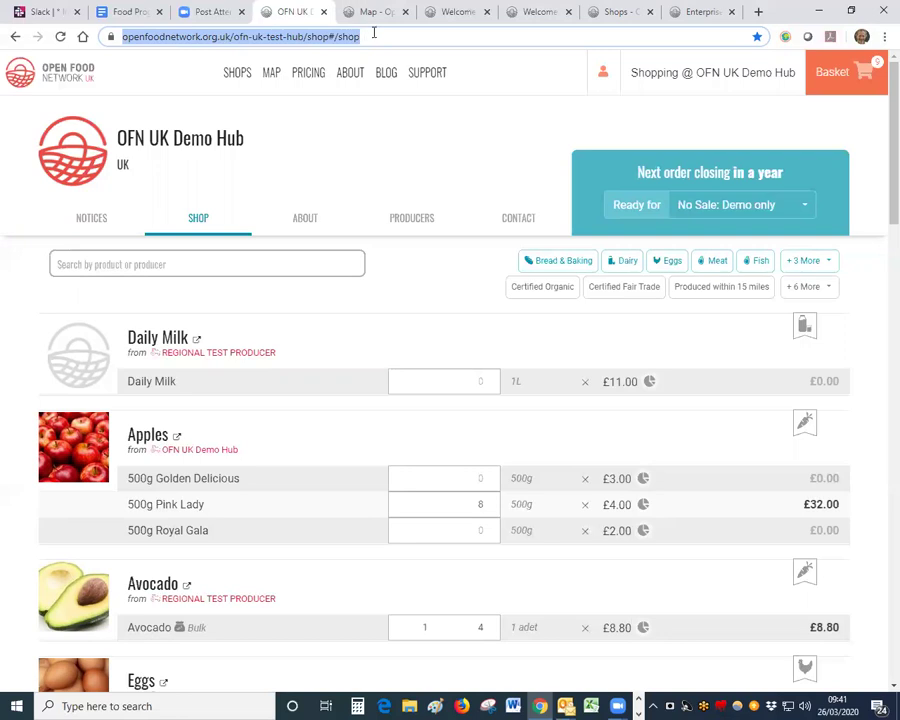
mouse_move(597, 84)
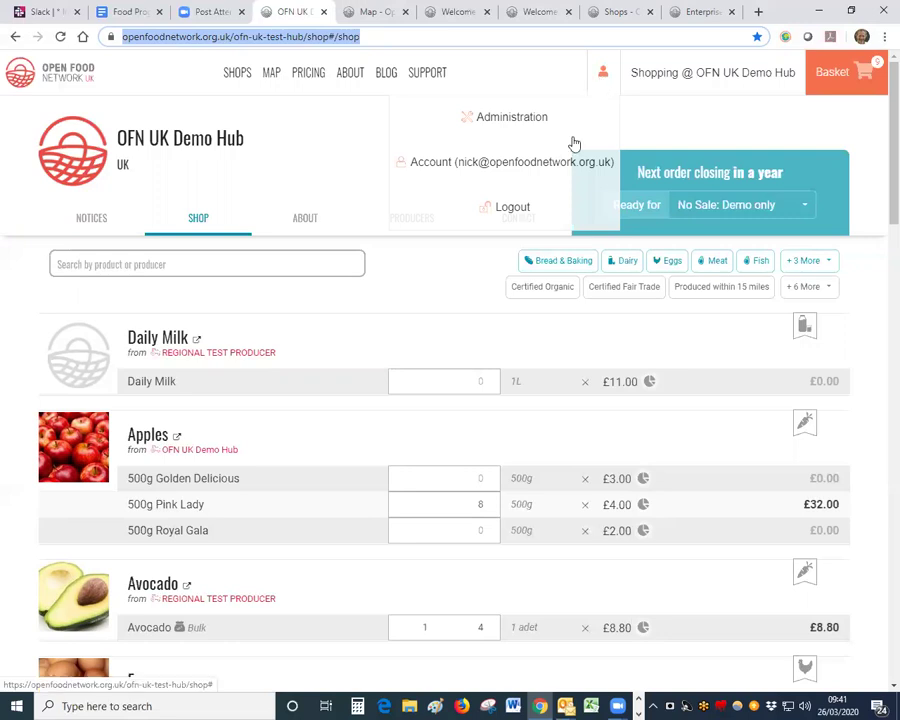
left_click(604, 76)
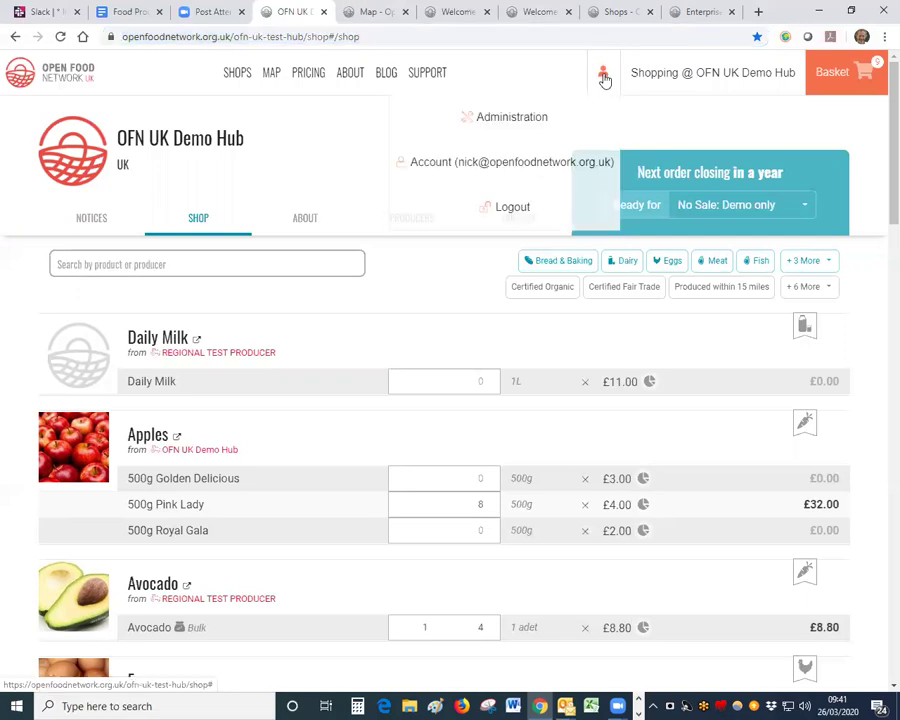
left_click(523, 211)
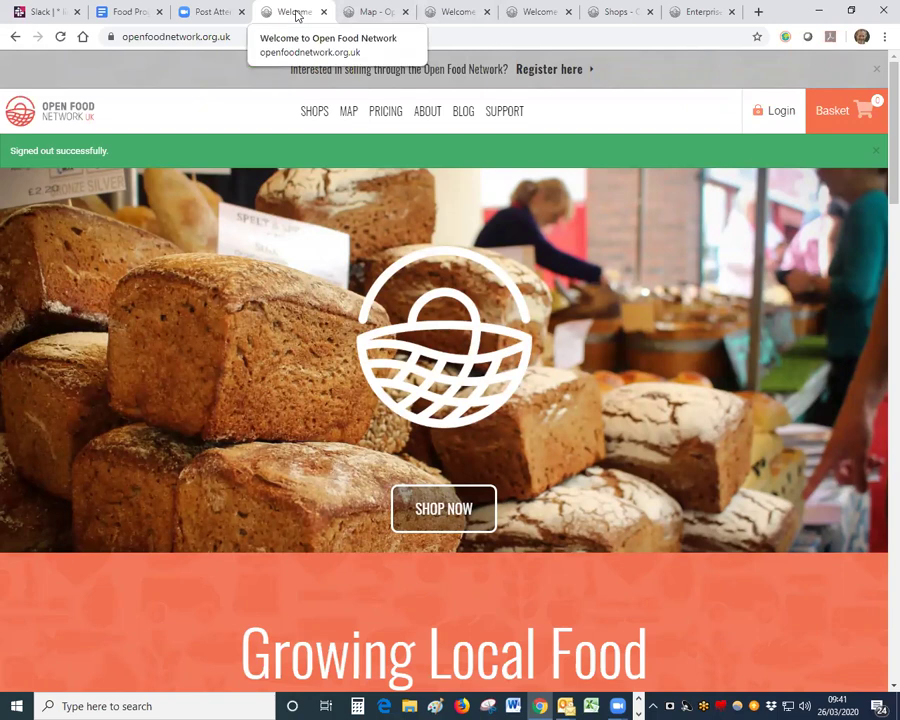
Step: Reach the OFN UK Demo Hub from the 'demo' address suggestion, read its Notices, then return to Shop
left_click(264, 39)
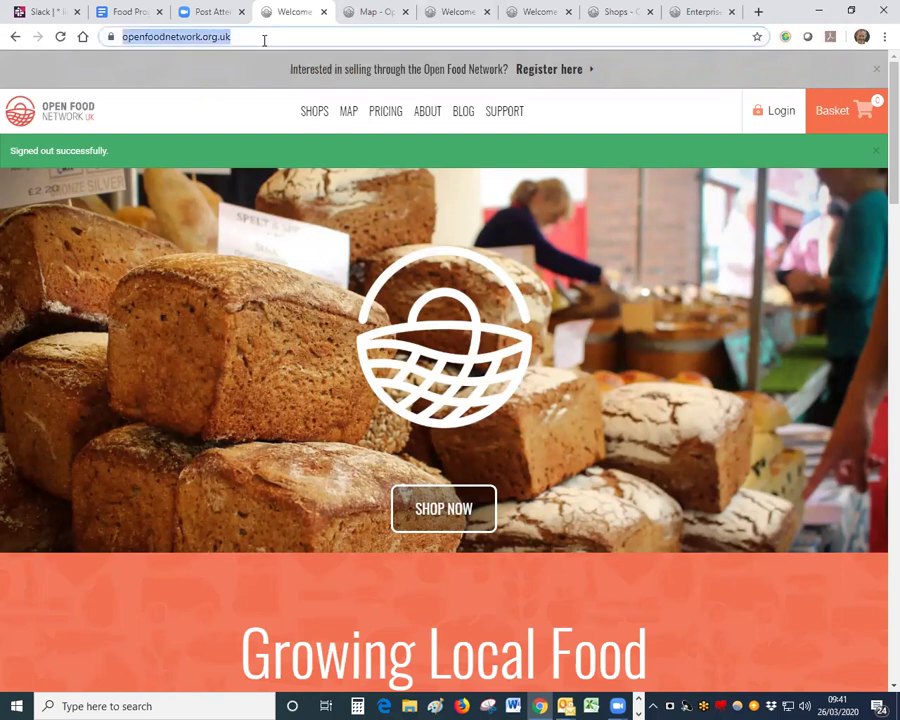
type("dem")
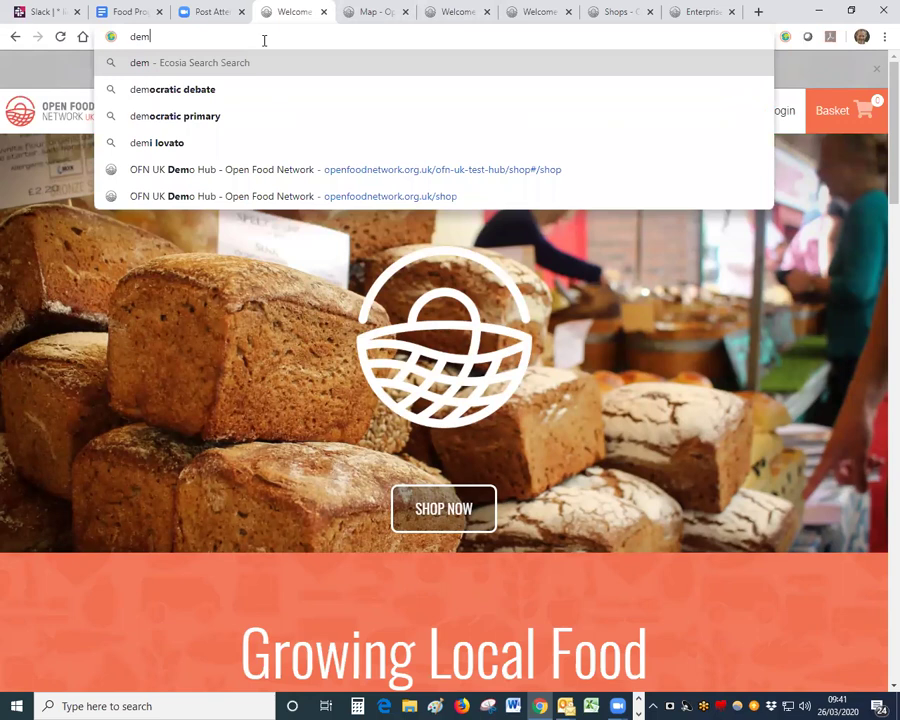
type("o")
left_click(363, 172)
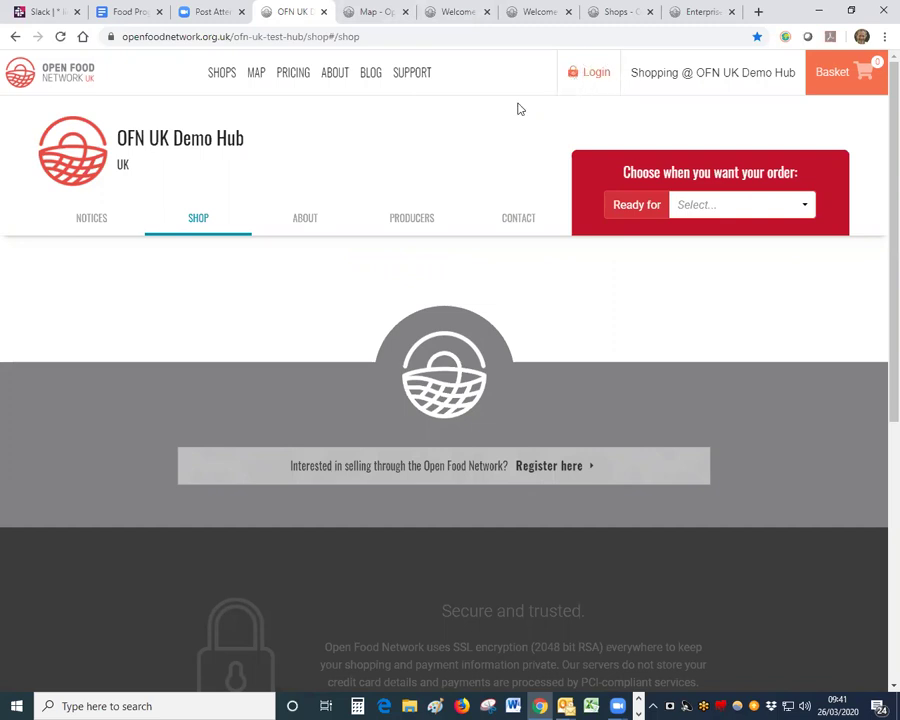
left_click(88, 226)
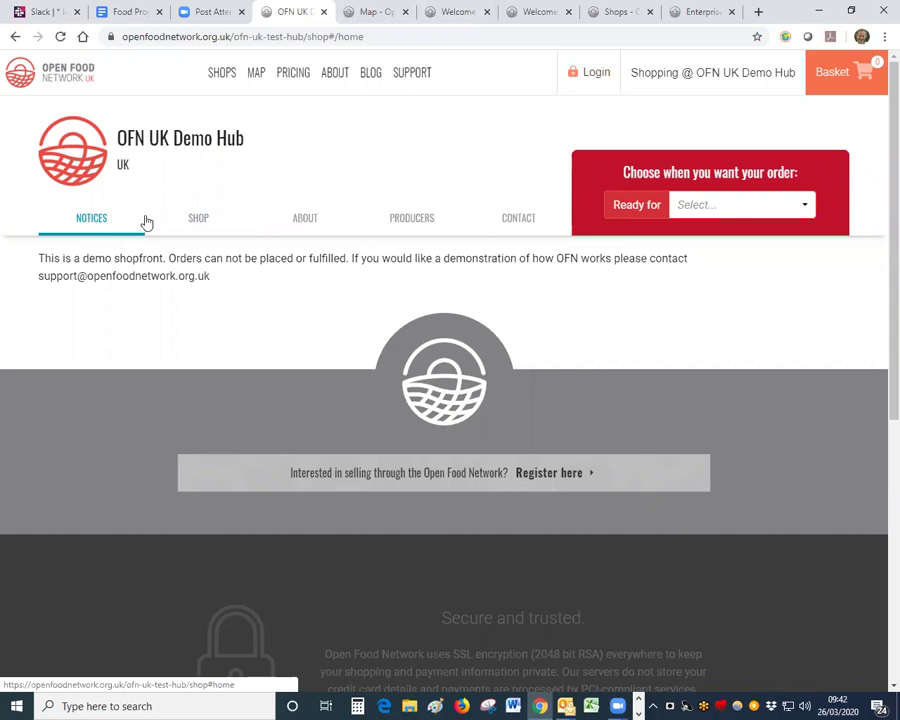
left_click(200, 227)
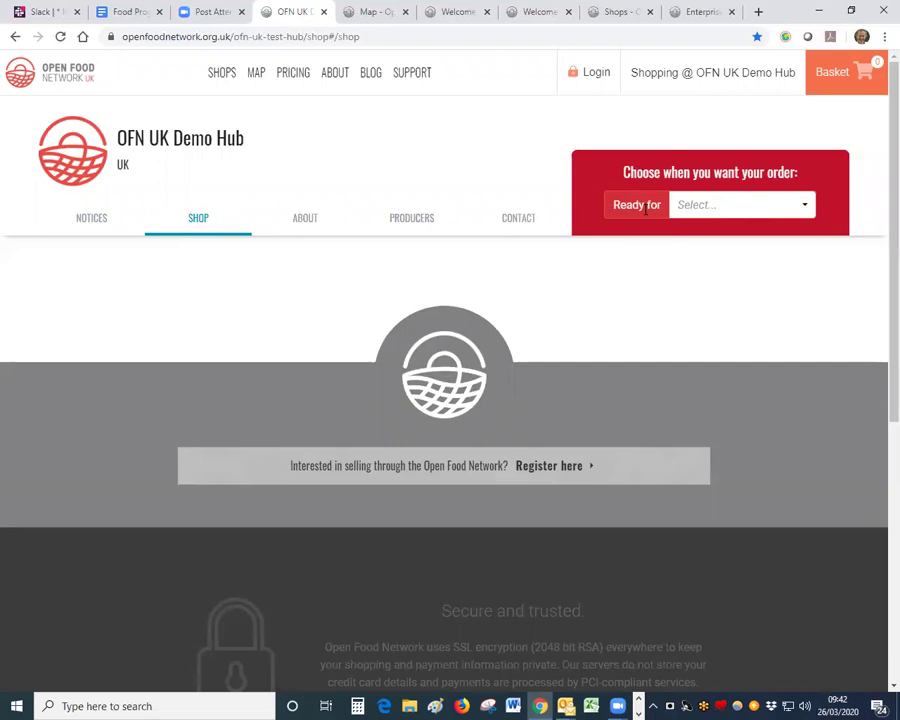
Step: Choose 'No Sale: Demo only' as the order's Ready for cycle
left_click(712, 210)
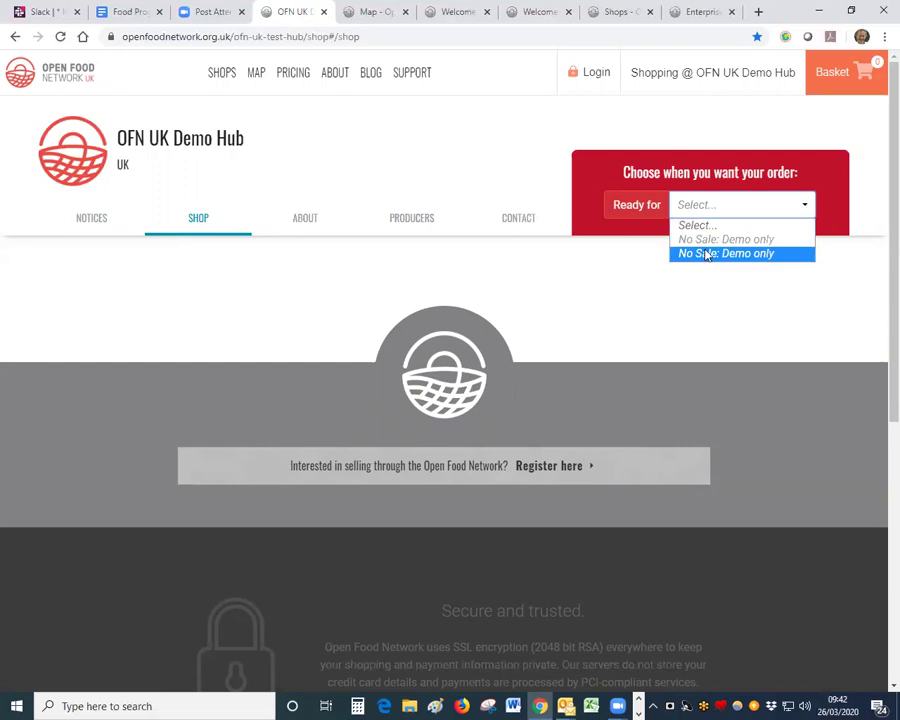
left_click(707, 241)
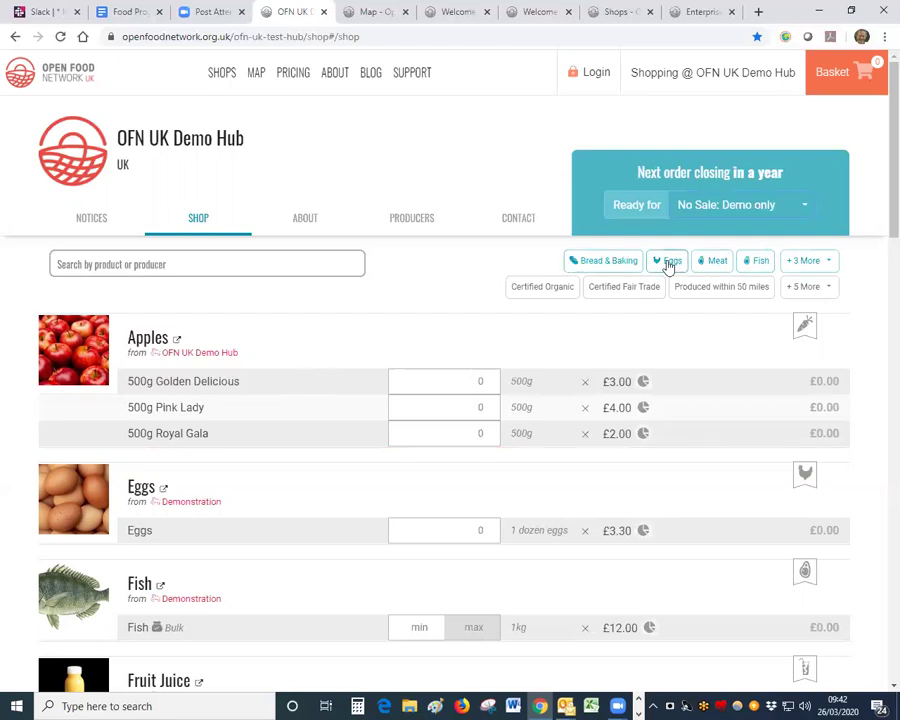
Step: Try the Bread & Baking, Produced within 50 miles, Certified Organic and Eggs filters, then clear them all
left_click(590, 261)
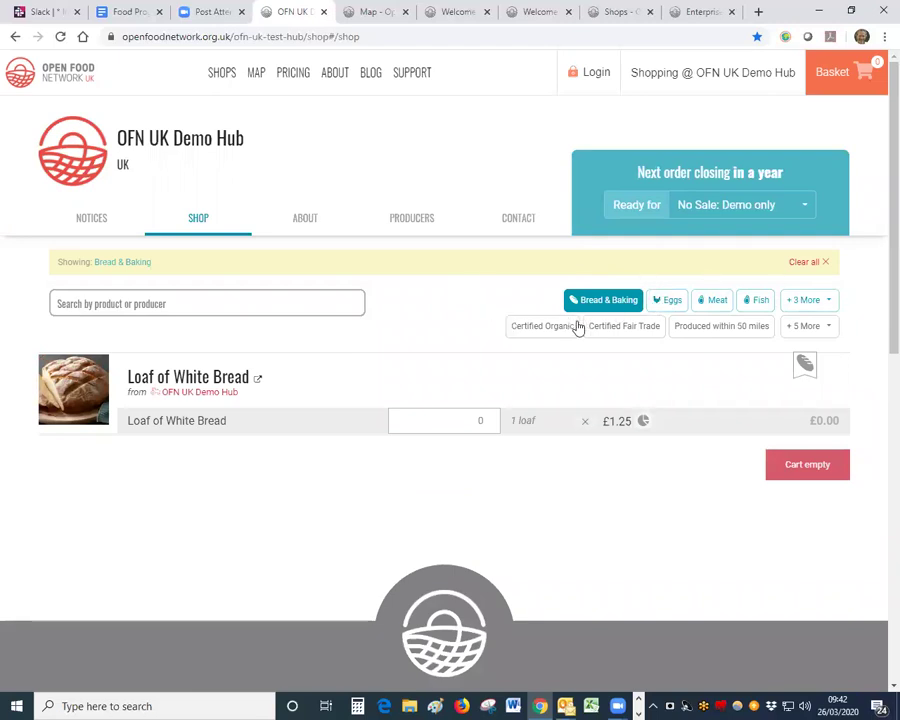
left_click(689, 330)
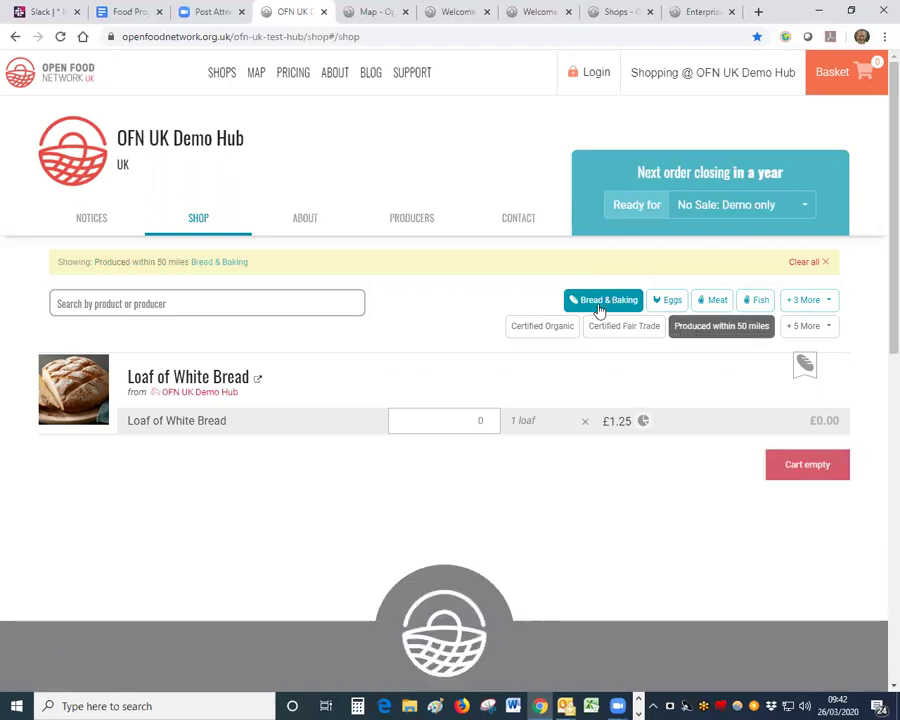
left_click(538, 328)
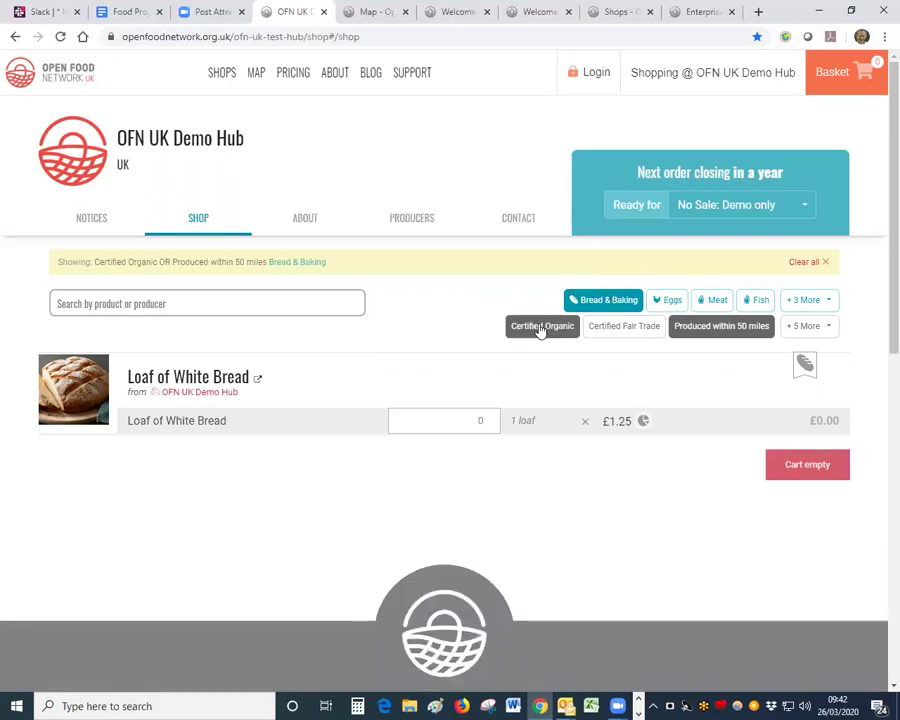
left_click(669, 303)
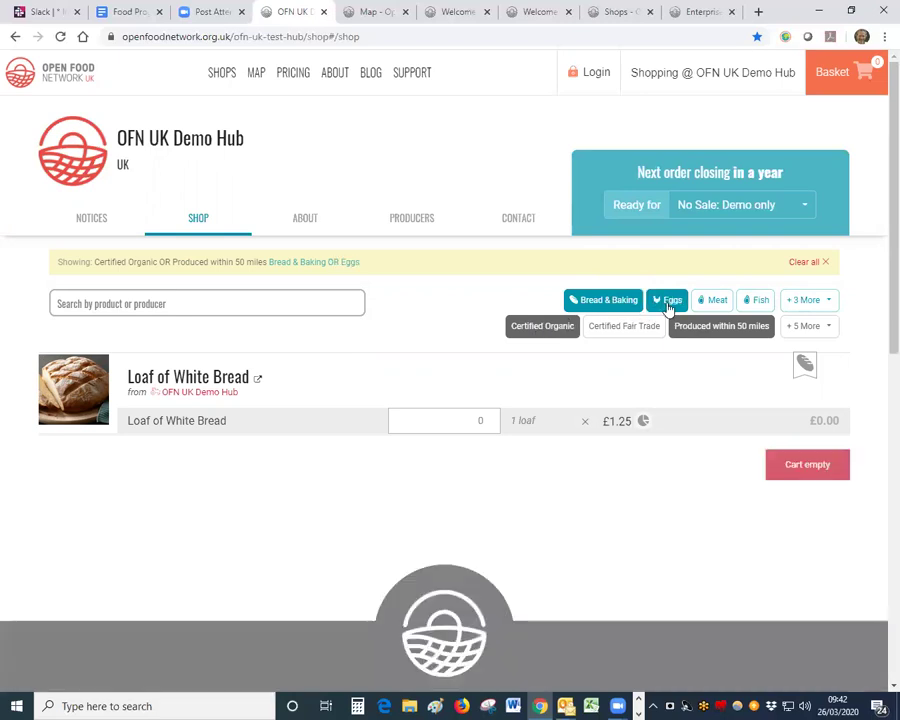
left_click(797, 264)
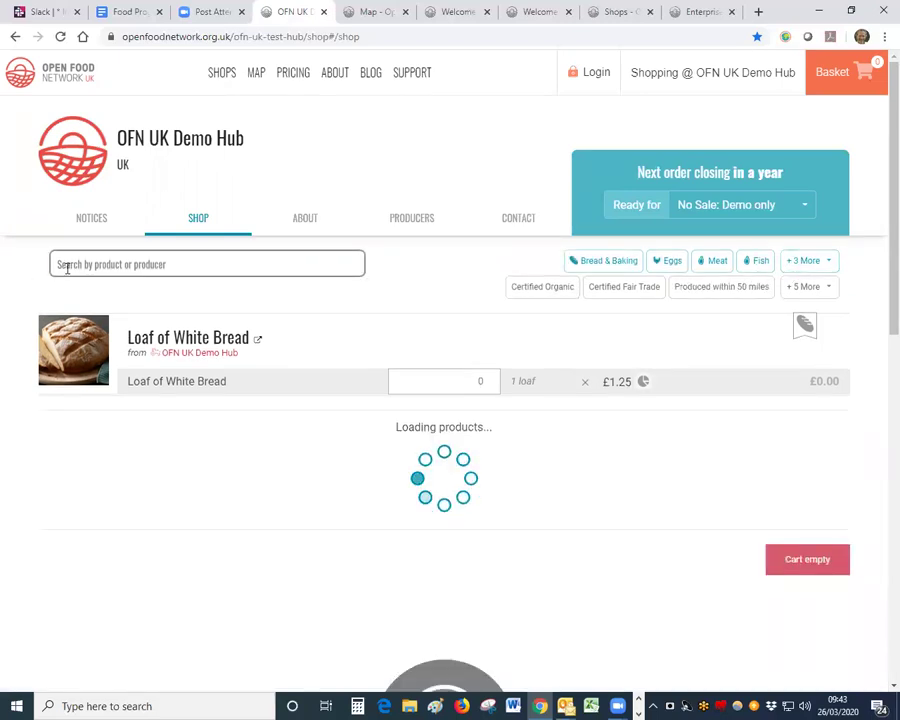
Step: Search products for 'eg', then replace the search text with 'demon'
left_click(67, 265)
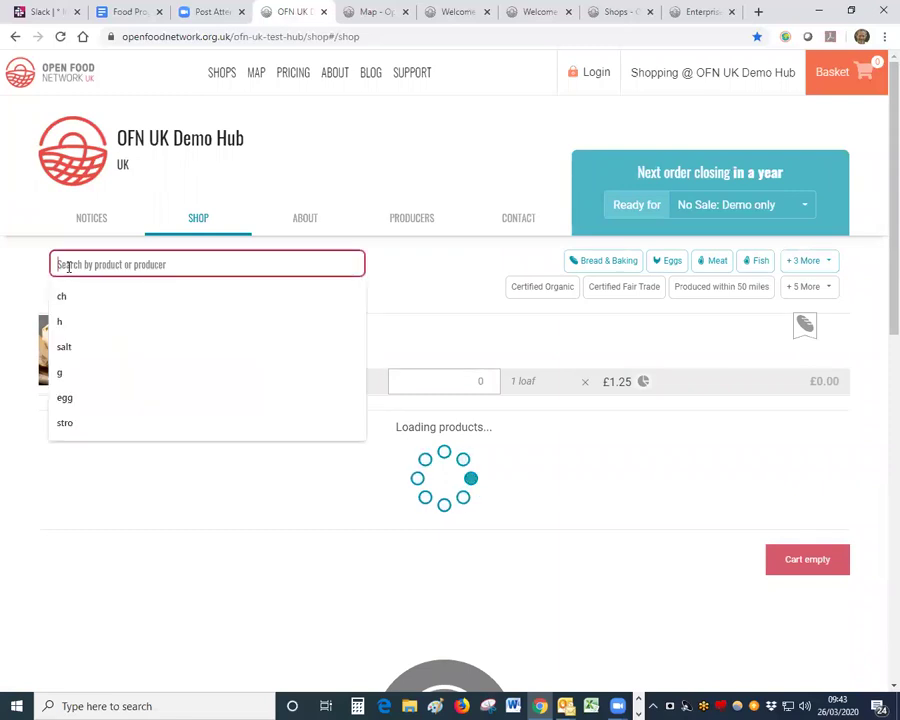
type("eg")
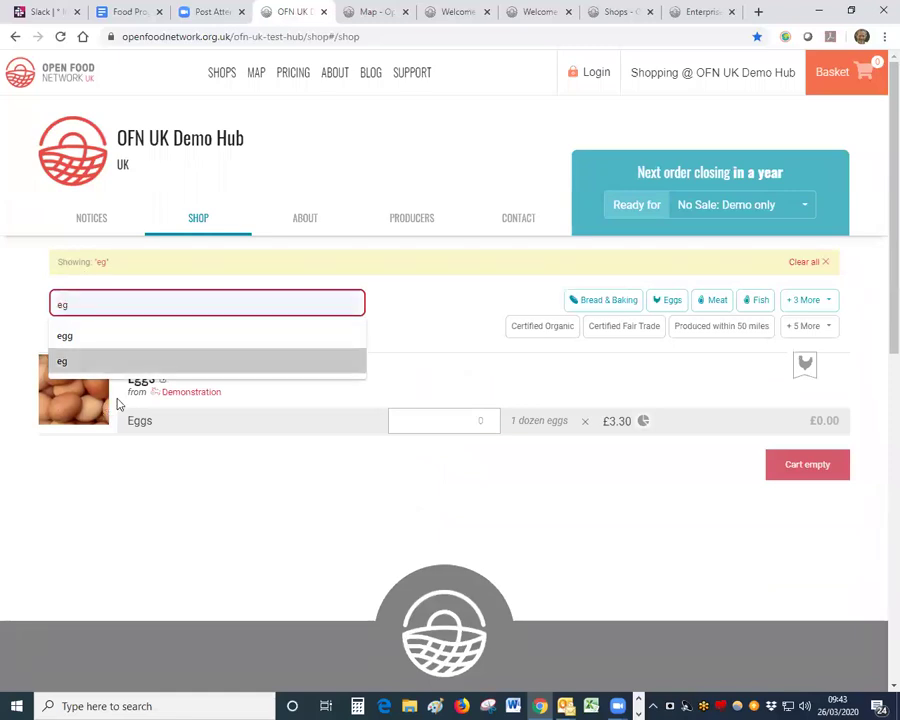
double_click(60, 305)
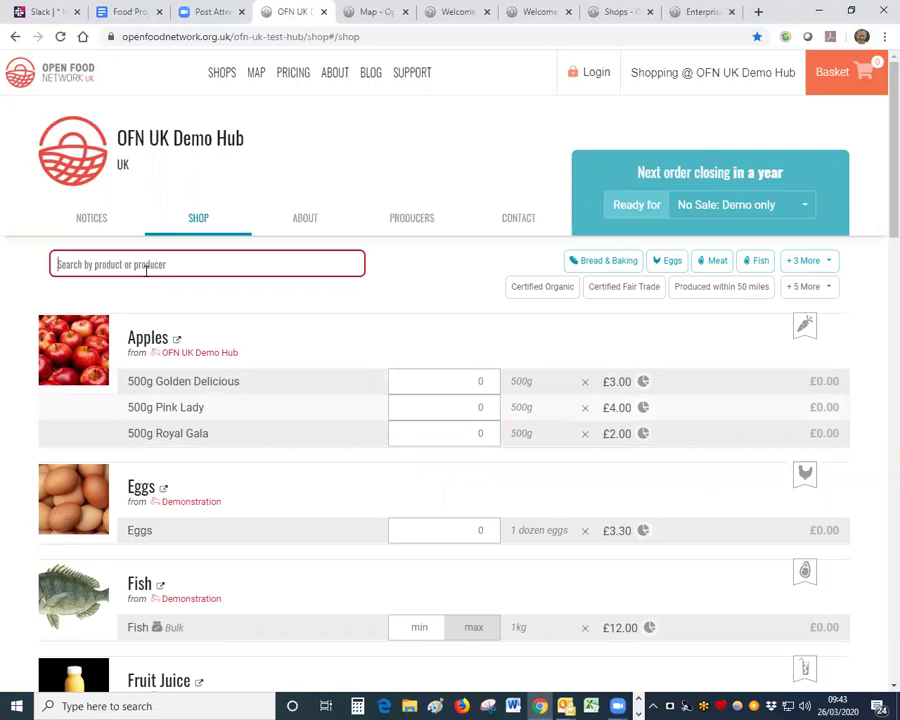
type("demon")
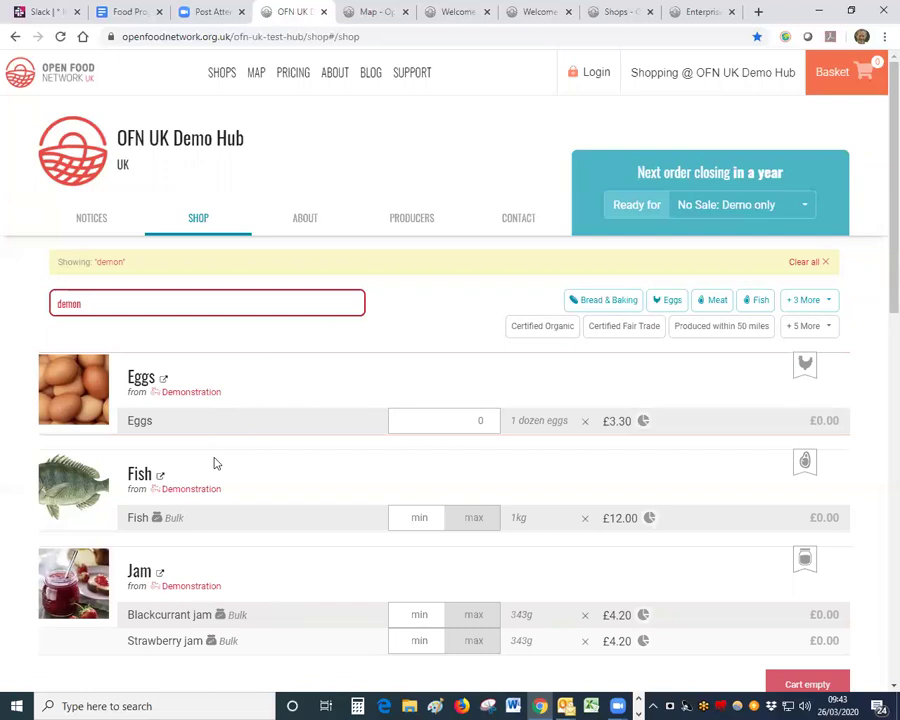
Step: Clear the 'demon' search, then view and close the Apples details and the hub information
left_click(807, 264)
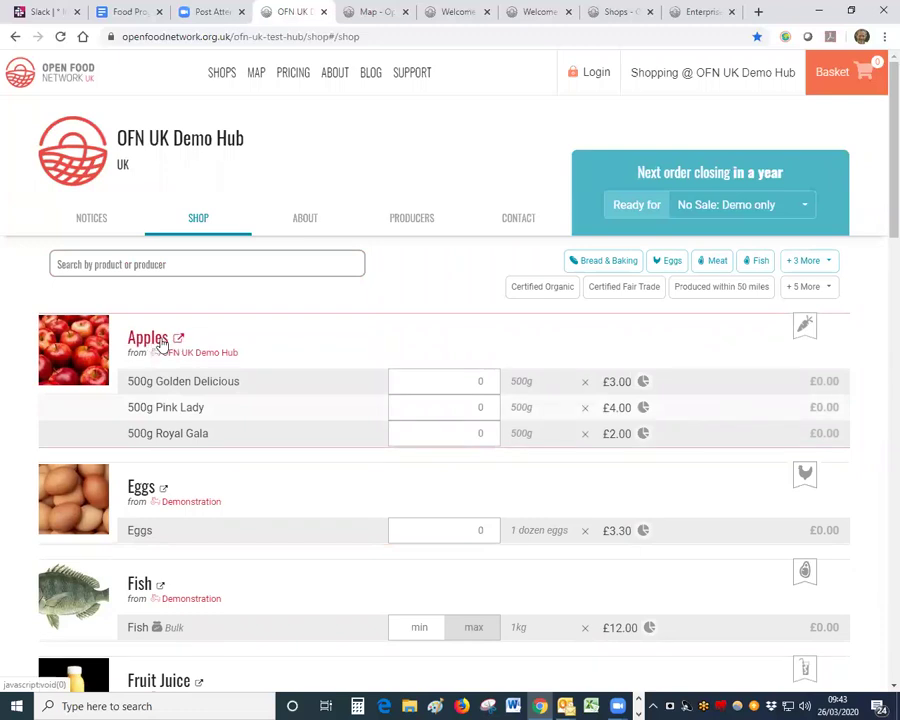
left_click(173, 341)
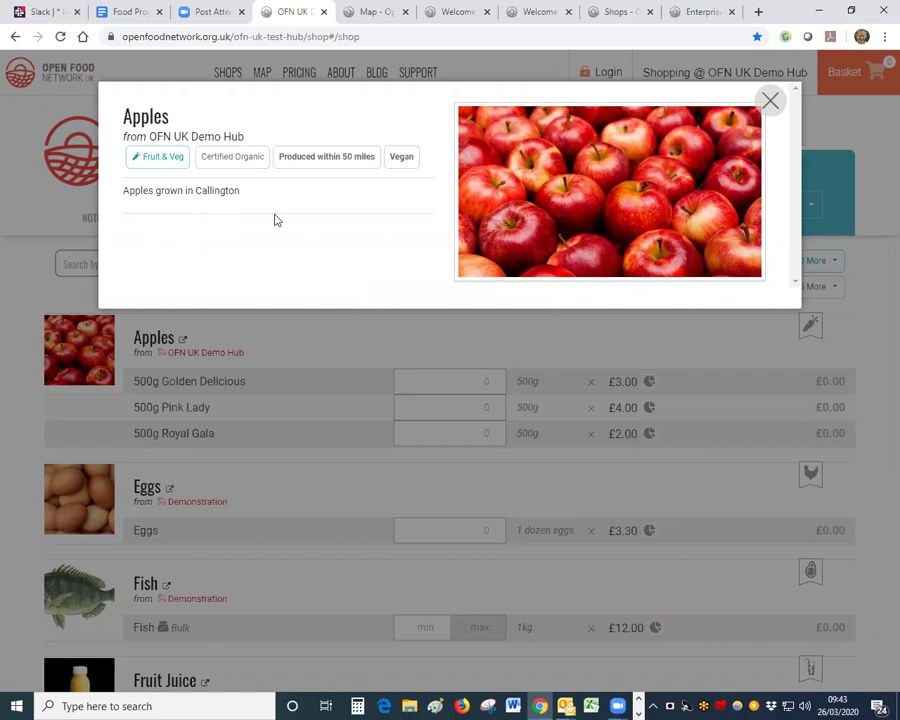
left_click(768, 100)
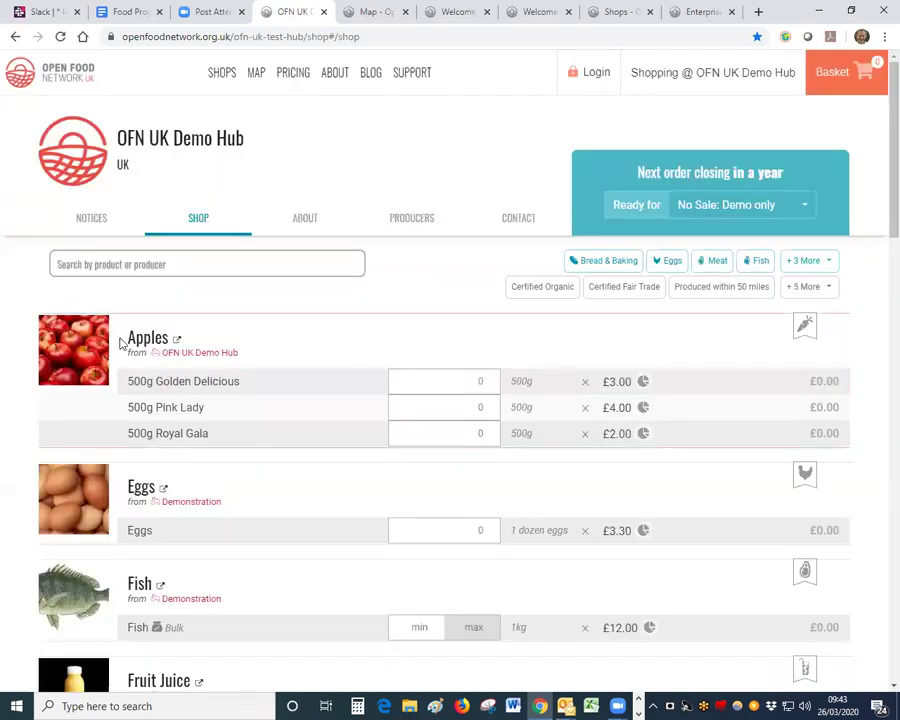
left_click(190, 355)
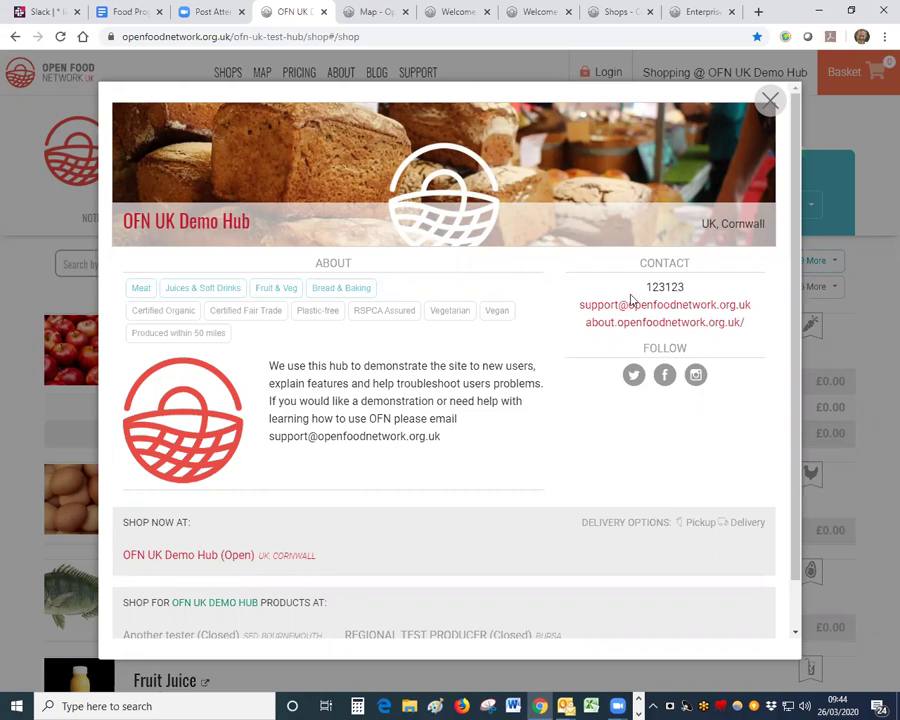
left_click(769, 100)
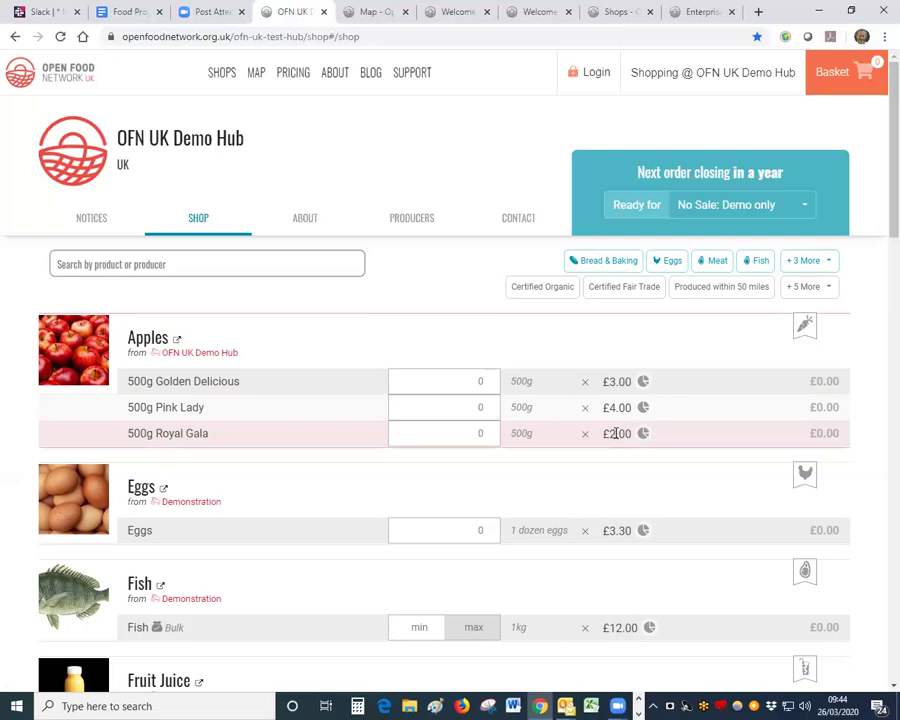
Step: Add 2 Golden Delicious apples and 1 dozen eggs (£16.30) and check out from the basket
left_click(488, 379)
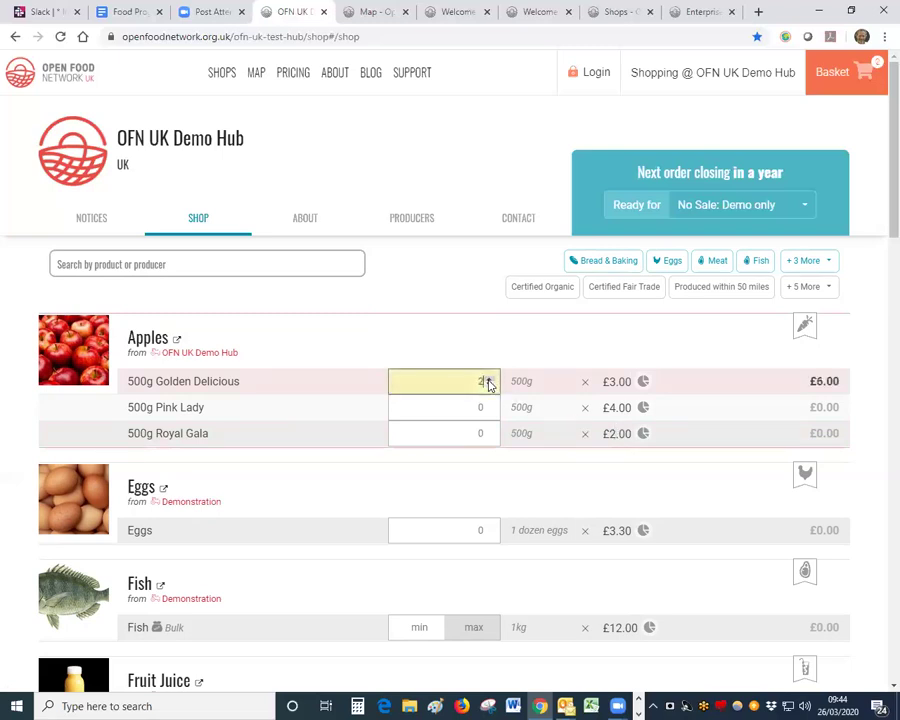
left_click(489, 530)
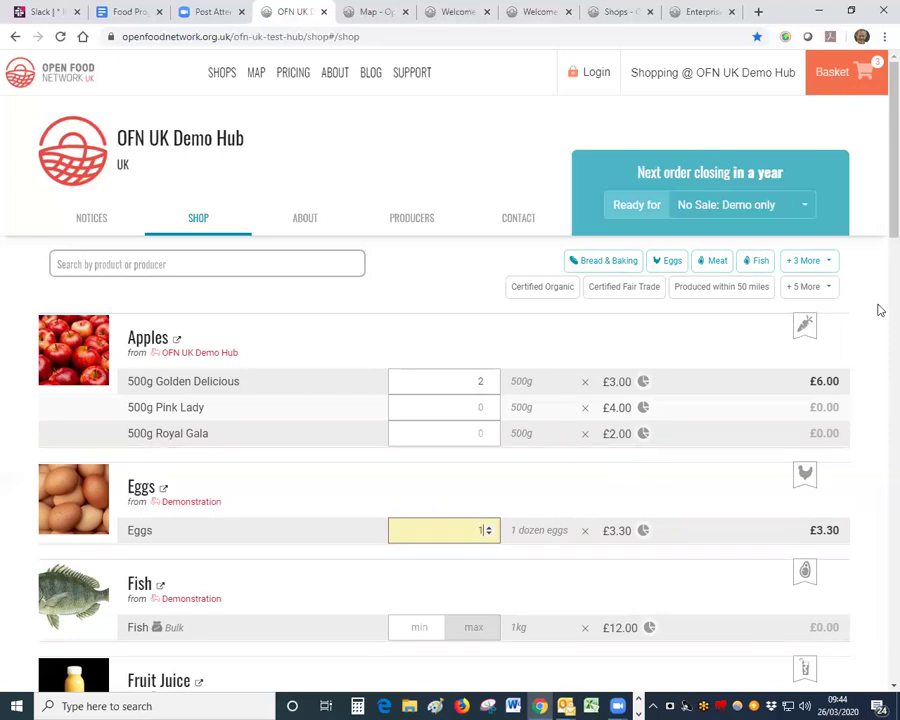
left_click(832, 72)
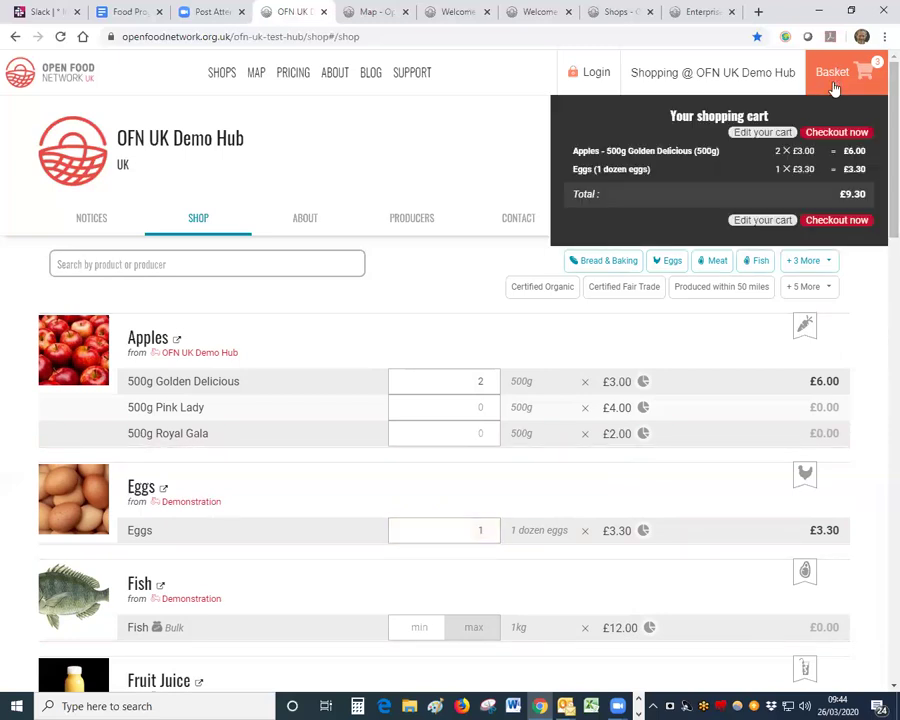
left_click(842, 136)
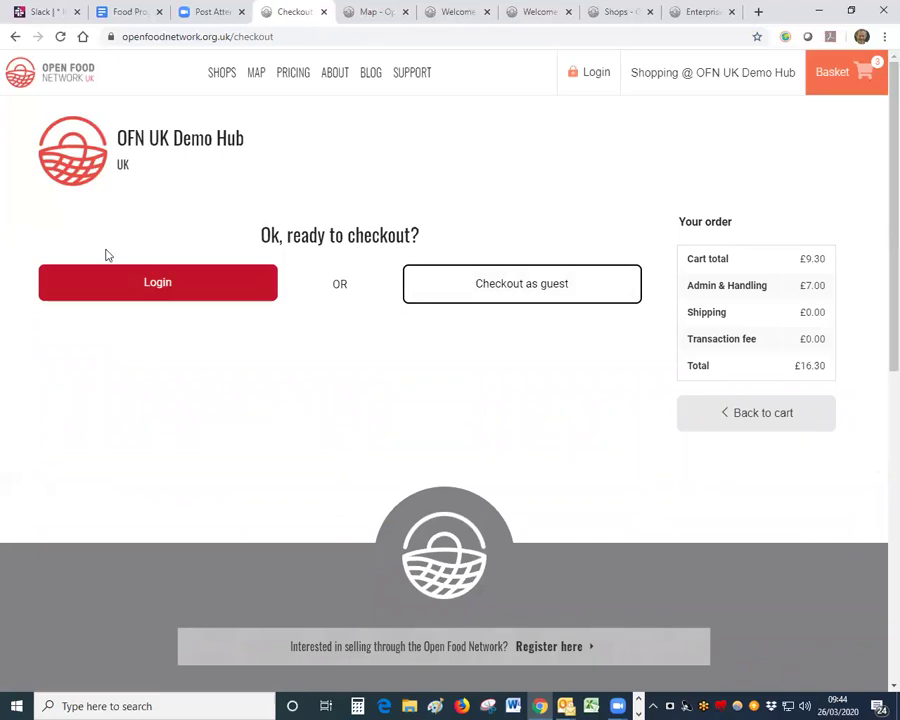
Step: Choose guest checkout, autofill the customer details from a saved entry, and replace the e-mail address
left_click(486, 288)
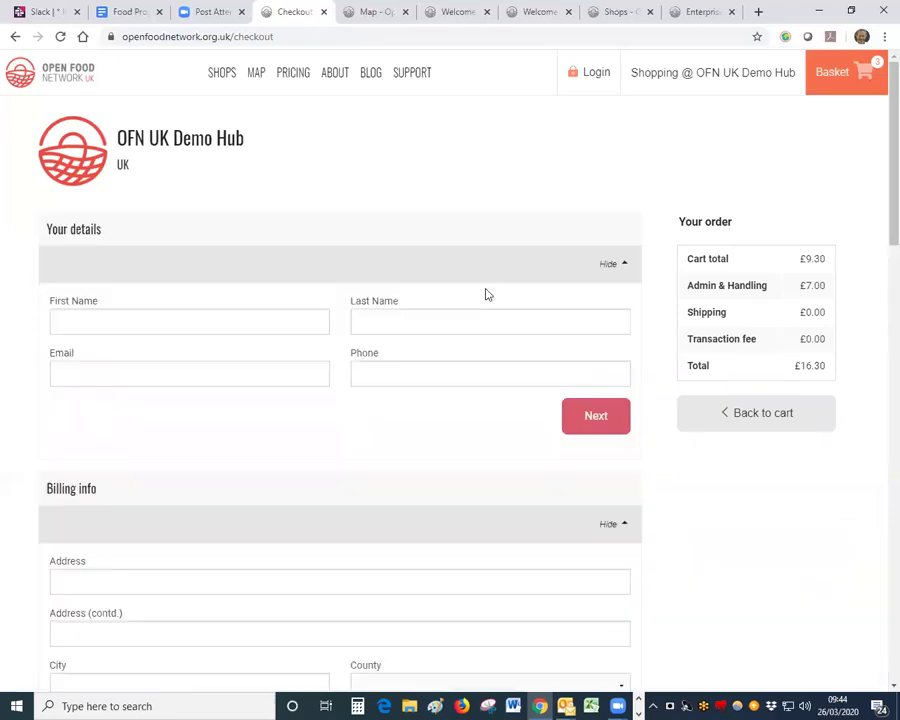
left_click(260, 322)
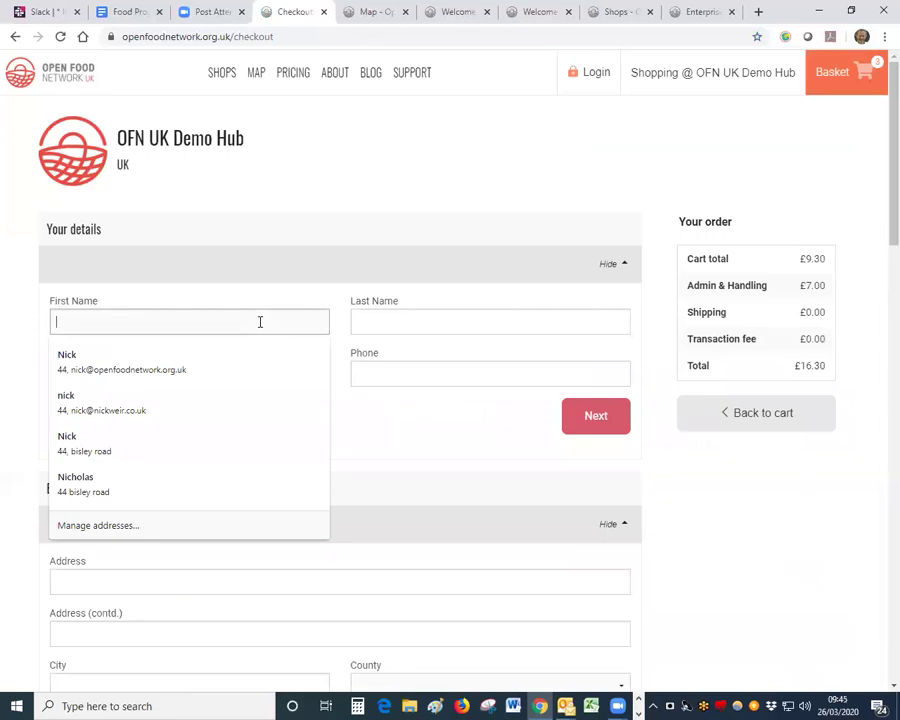
left_click(152, 364)
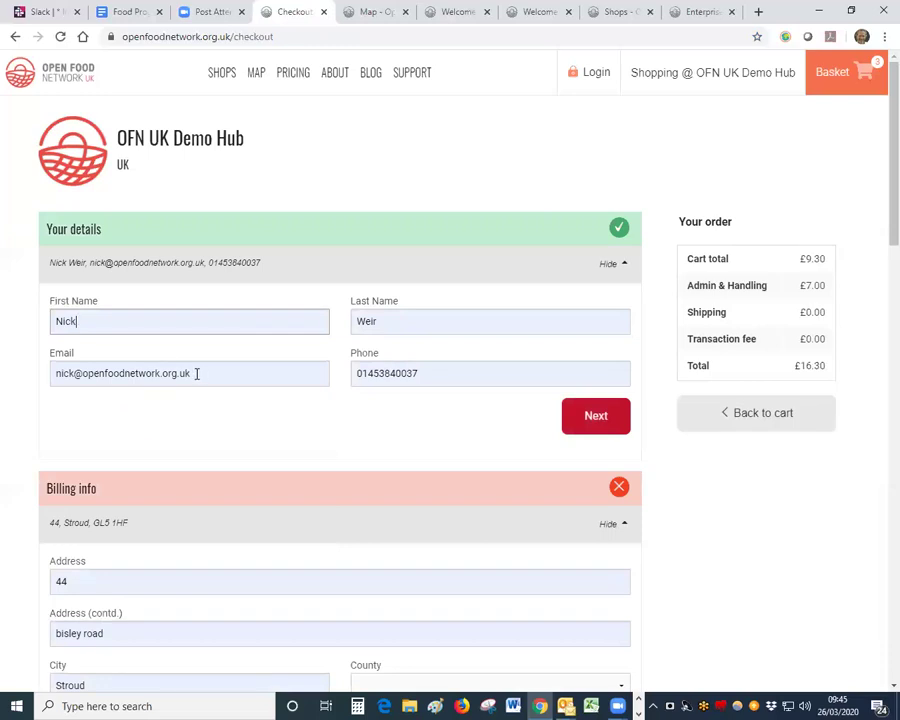
left_click_drag(197, 373, 34, 374)
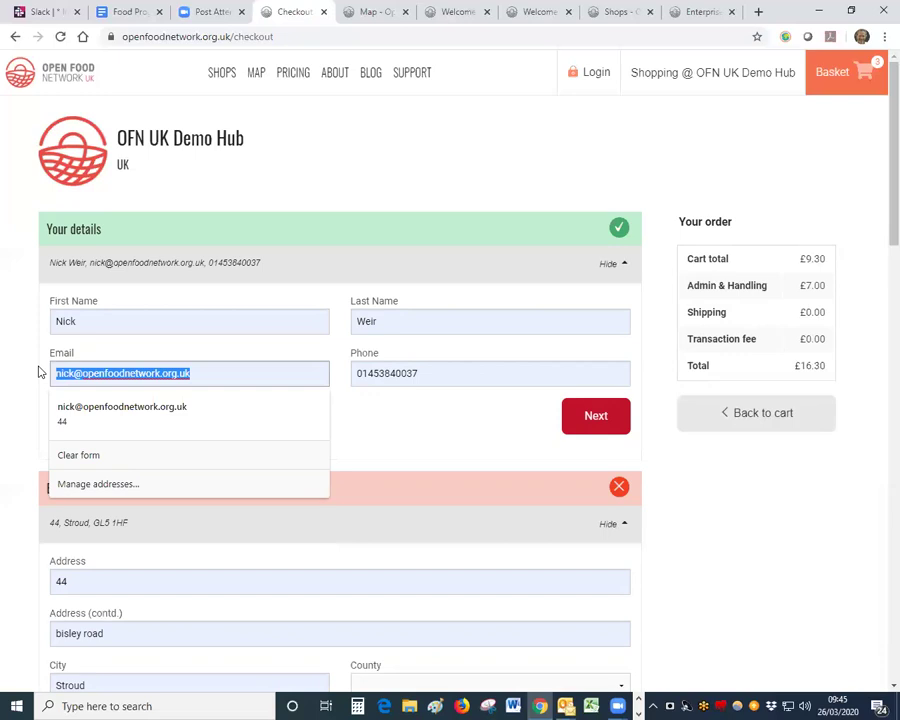
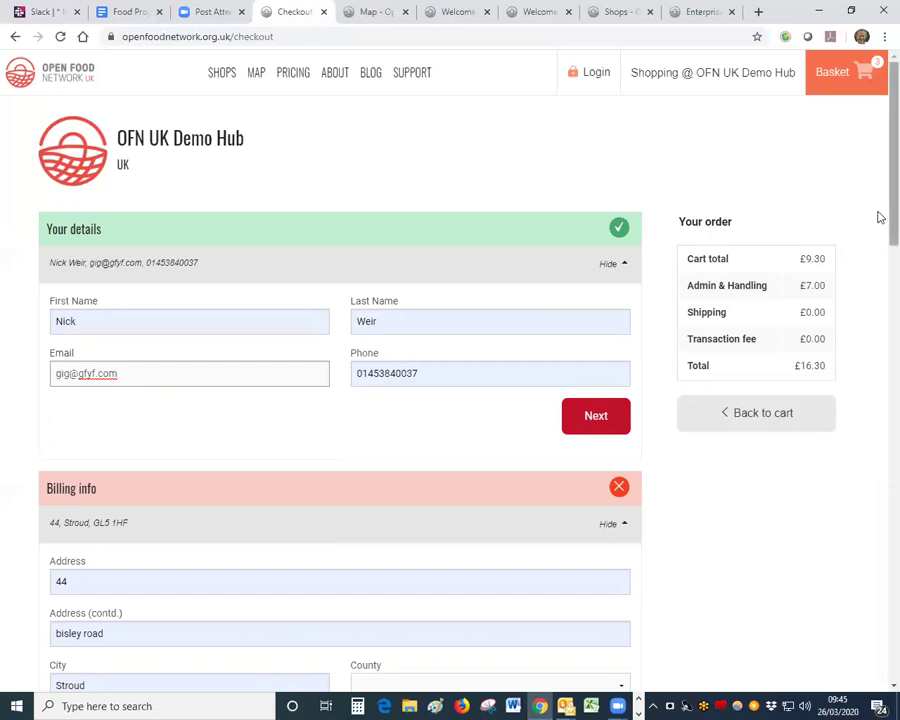
Step: Select the billing postcode and choose Belfast as the billing County
scroll(877, 220, "down", 2)
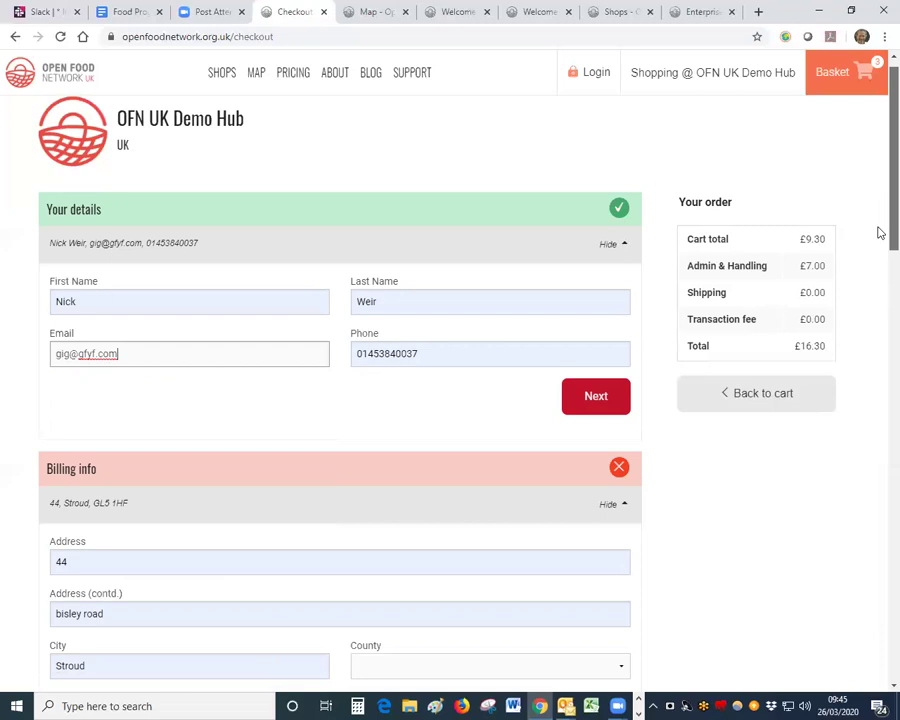
scroll(877, 256, "down", 2)
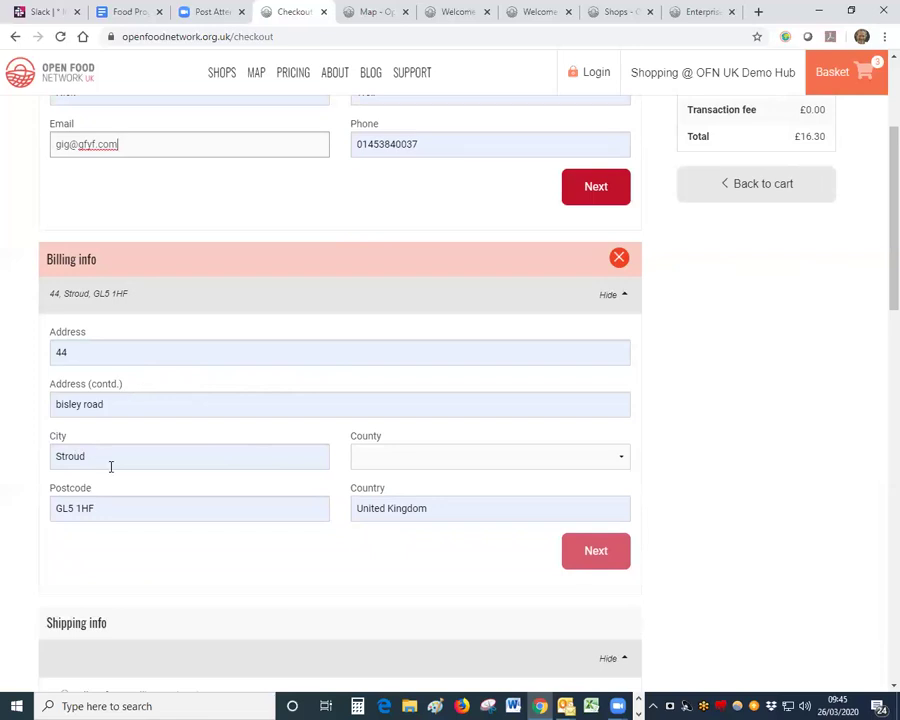
left_click(105, 505)
left_click_drag(96, 508, 52, 510)
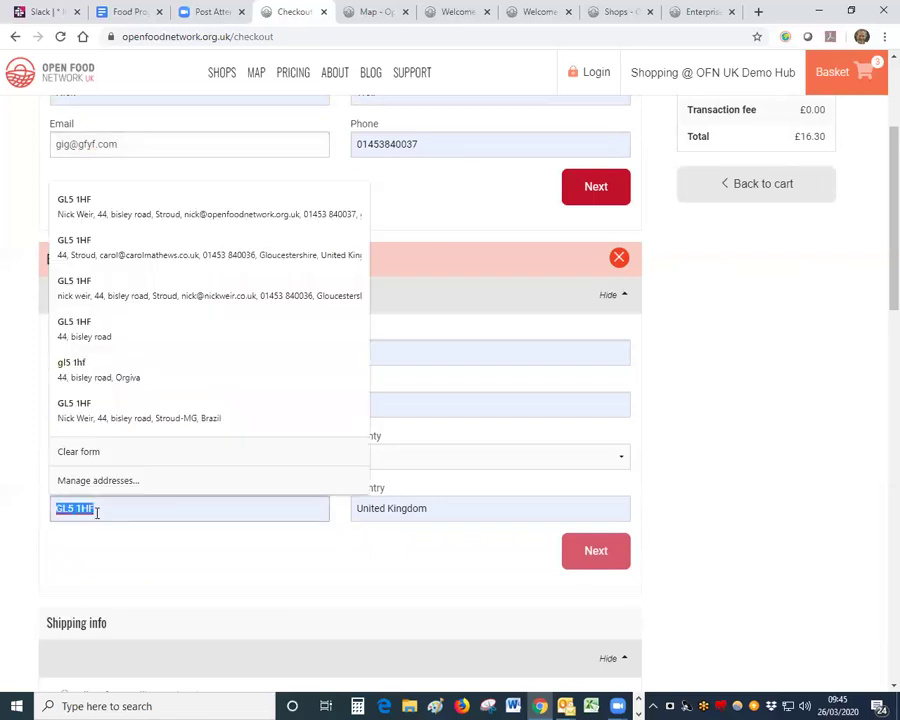
left_click(432, 465)
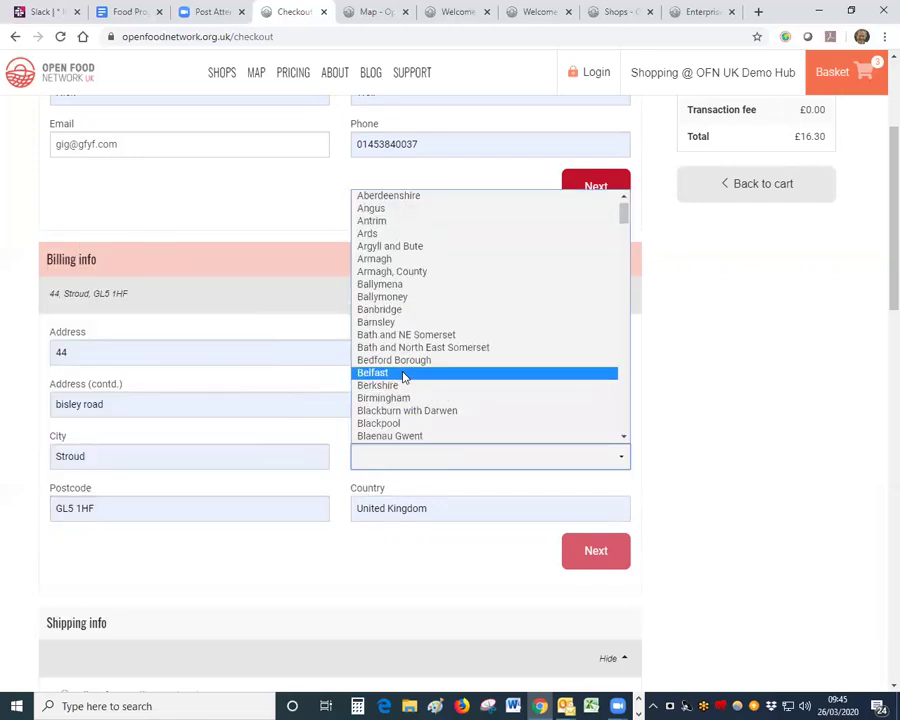
left_click(402, 372)
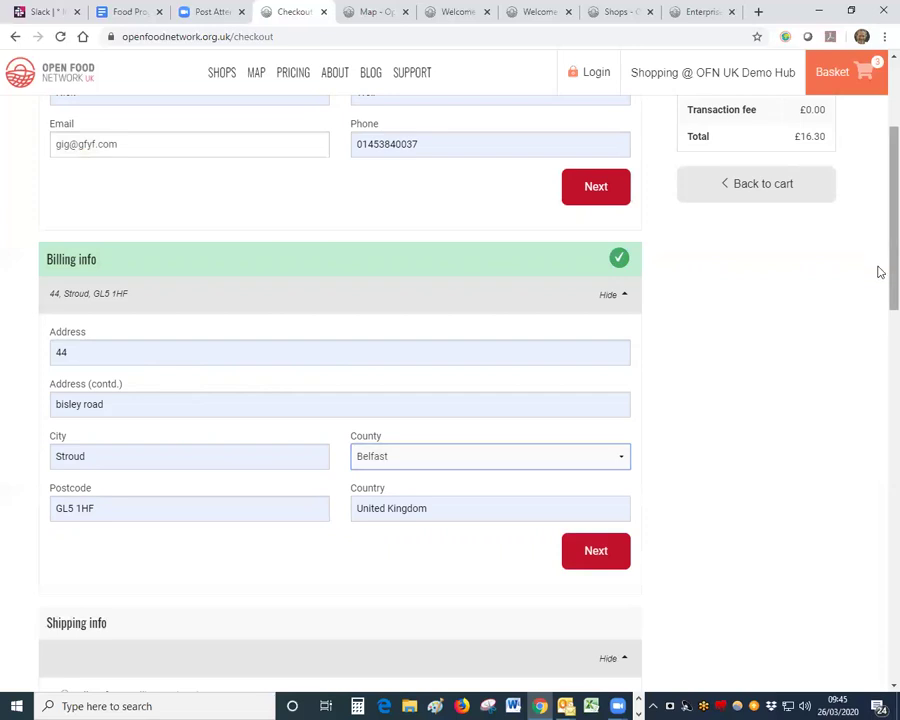
Step: Choose free Collect from Callington, open the comments field, and scroll down to the Payment section
scroll(880, 272, "down", 5)
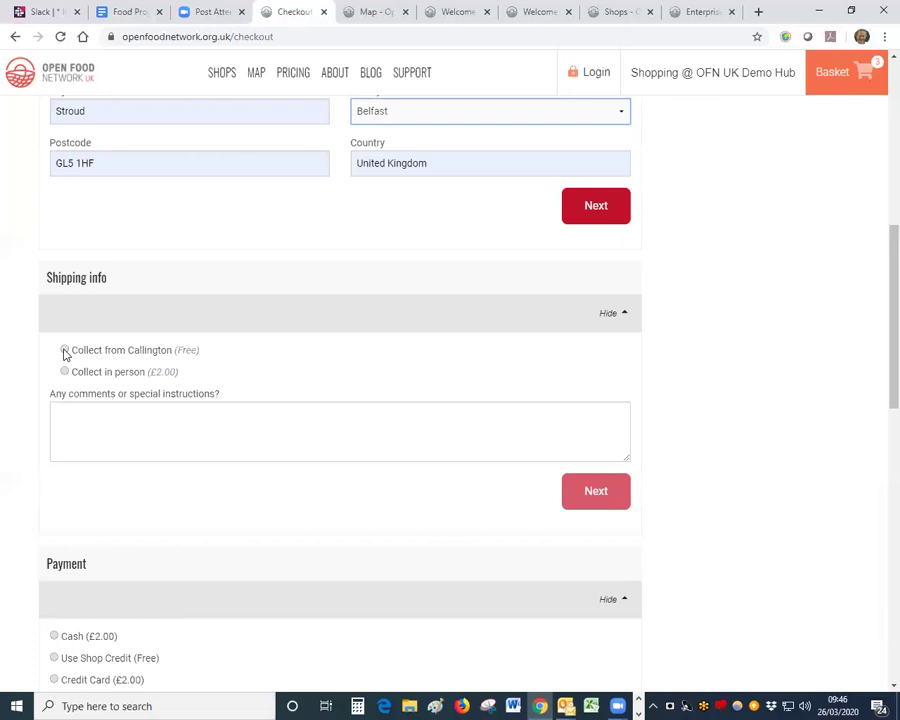
left_click(64, 350)
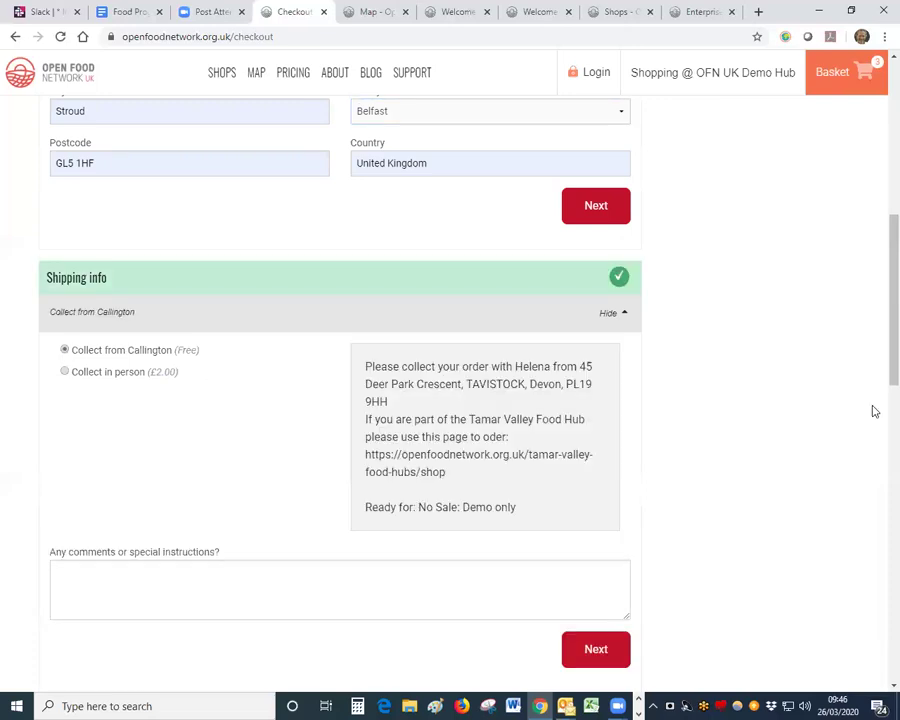
scroll(879, 357, "down", 2)
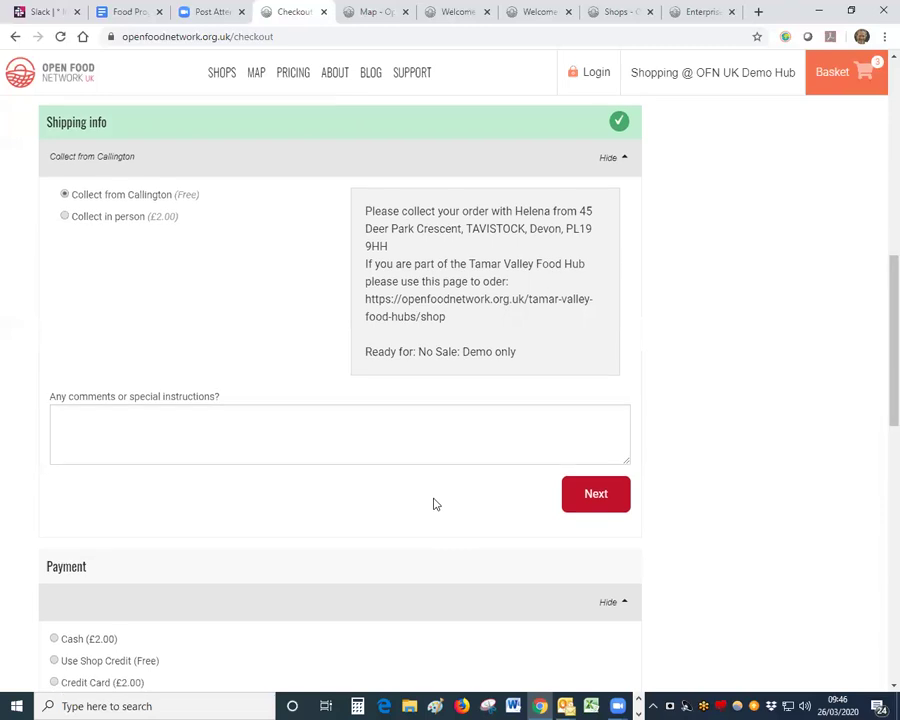
left_click(229, 416)
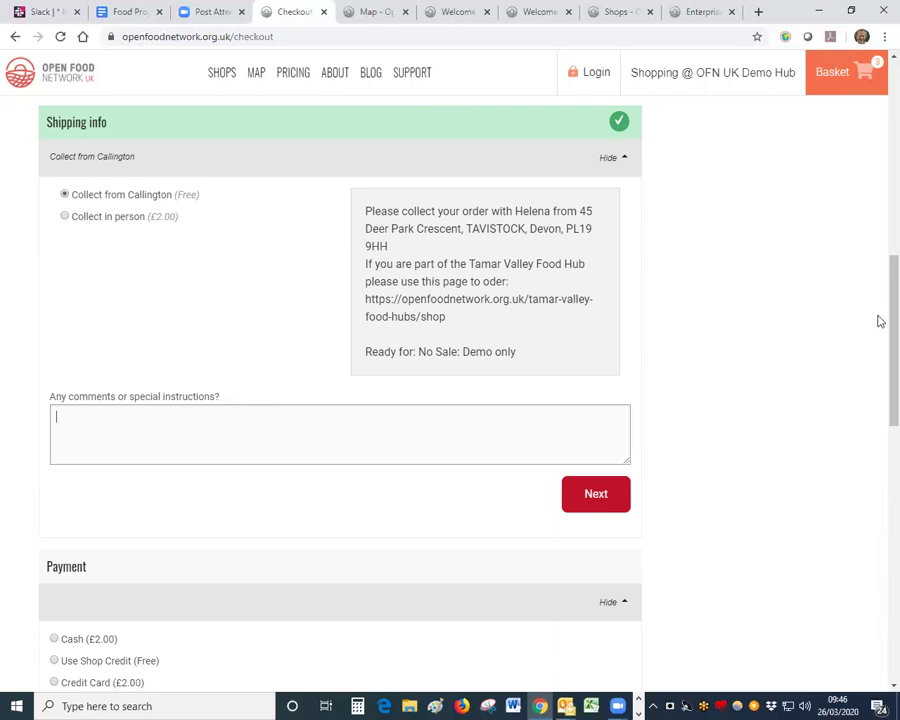
scroll(877, 330, "down", 1)
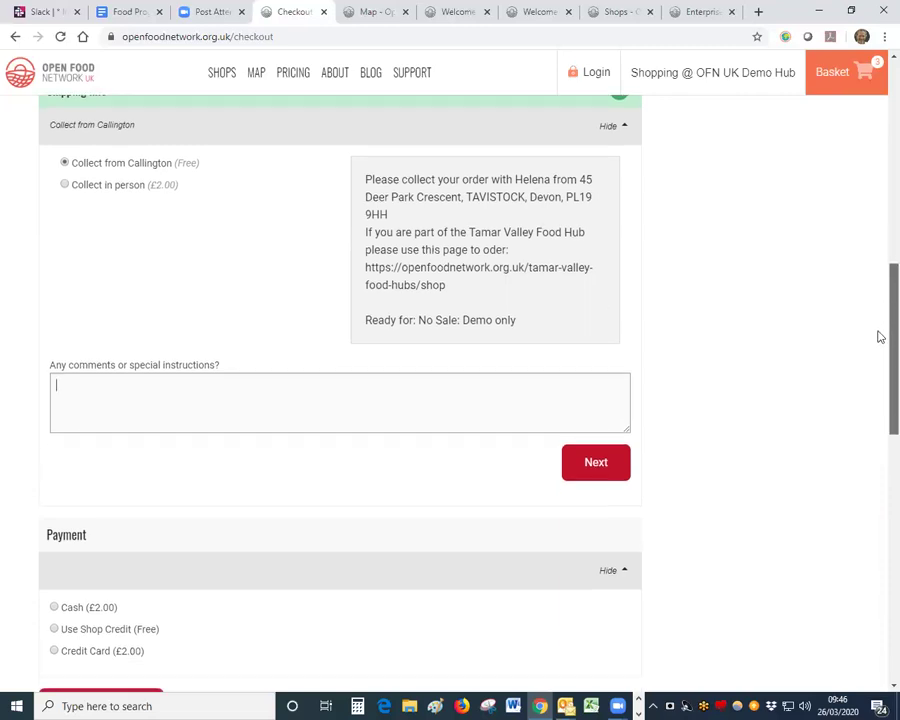
scroll(878, 352, "down", 3)
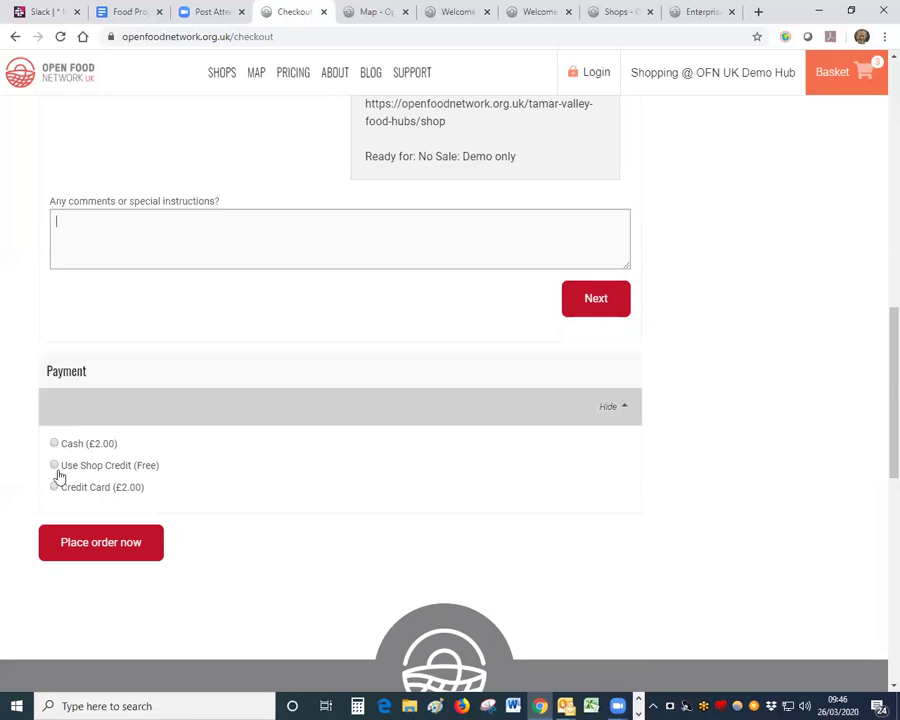
Step: Switch payment from Credit Card to Cash and place the £18.30 guest order
left_click(54, 488)
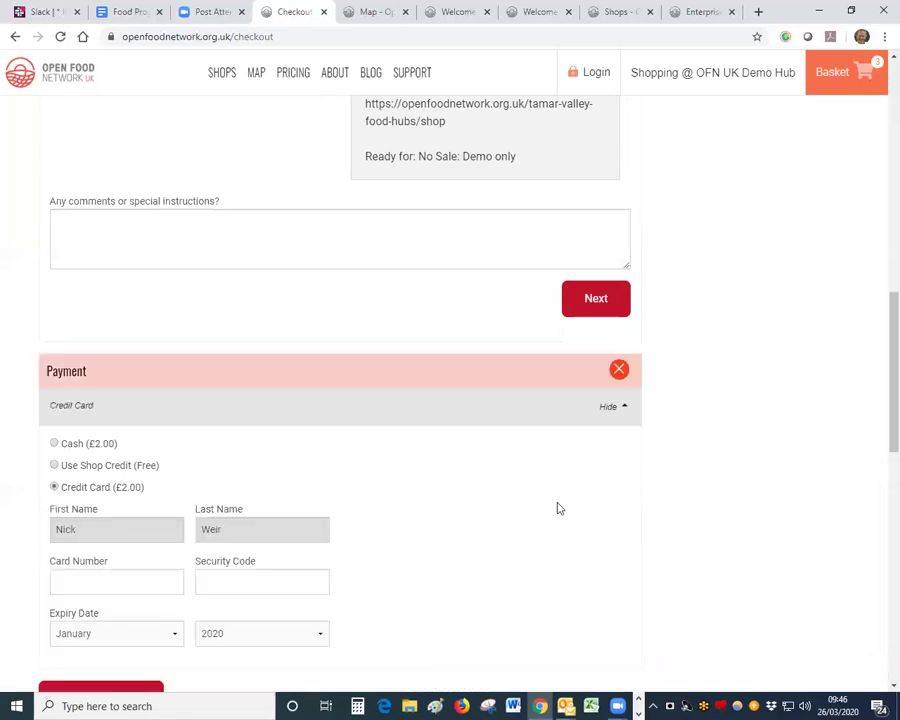
scroll(340, 448, "down", 5)
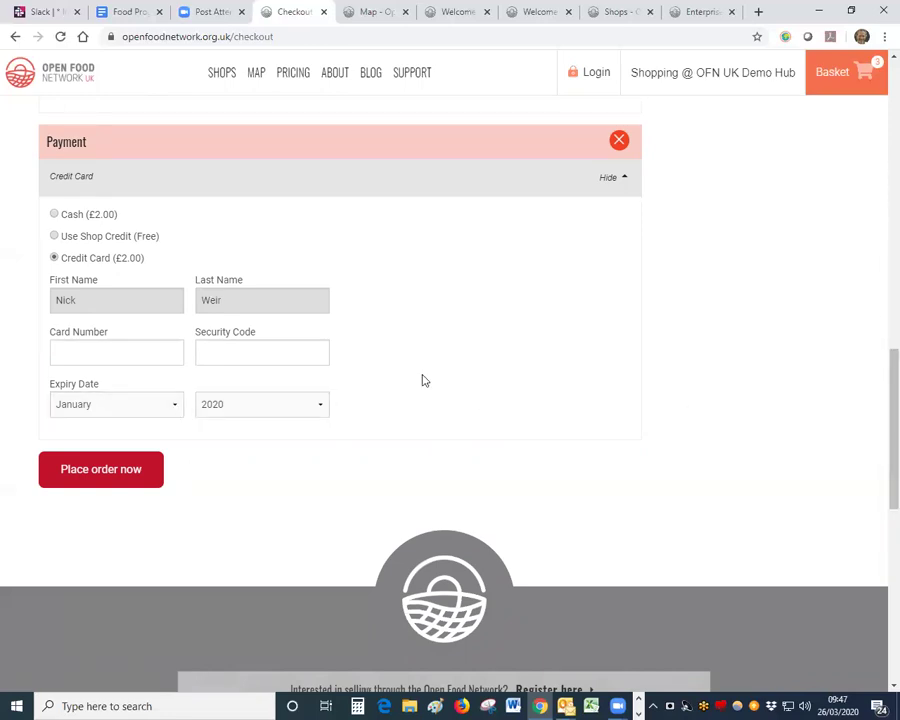
left_click(55, 215)
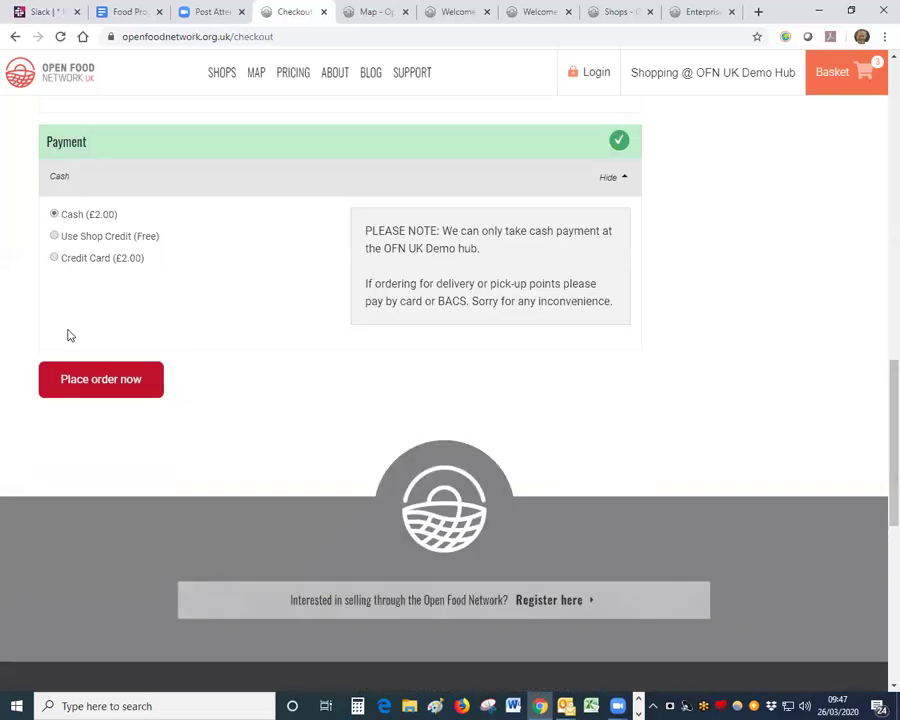
left_click(82, 379)
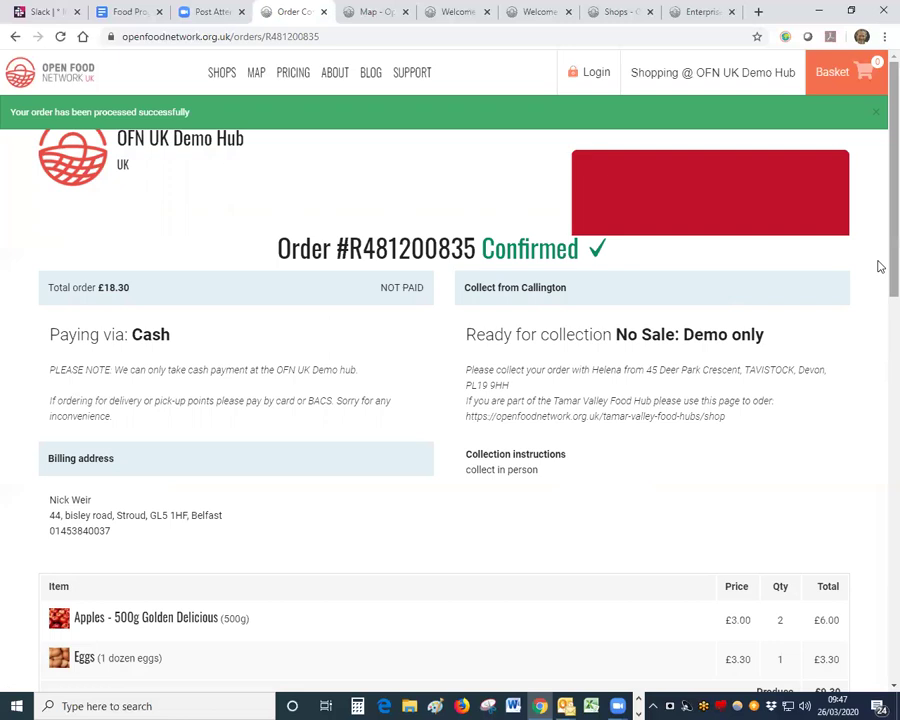
scroll(879, 270, "down", 2)
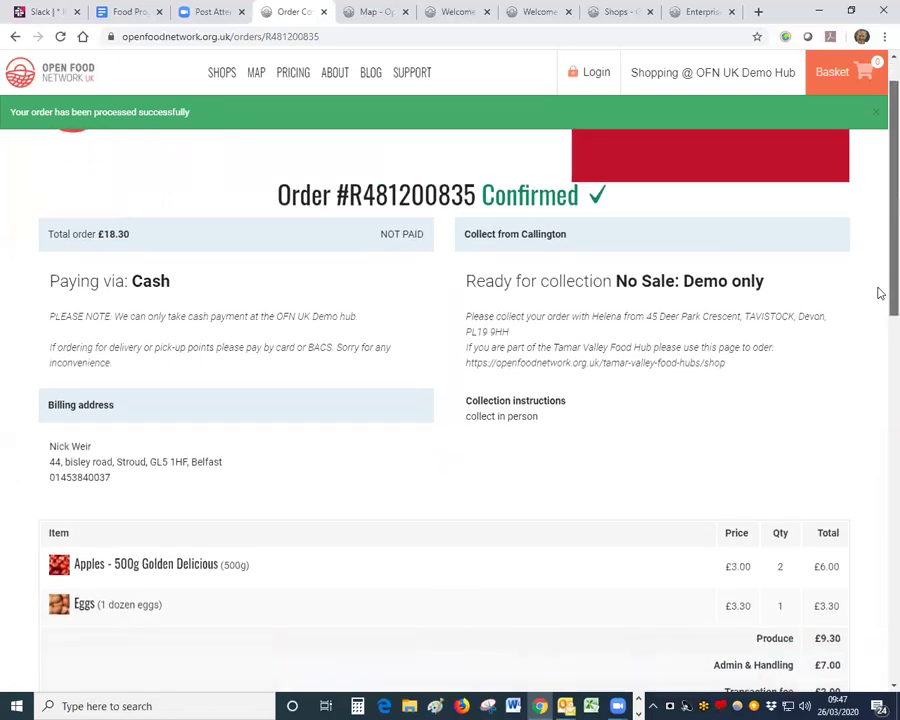
scroll(879, 295, "down", 2)
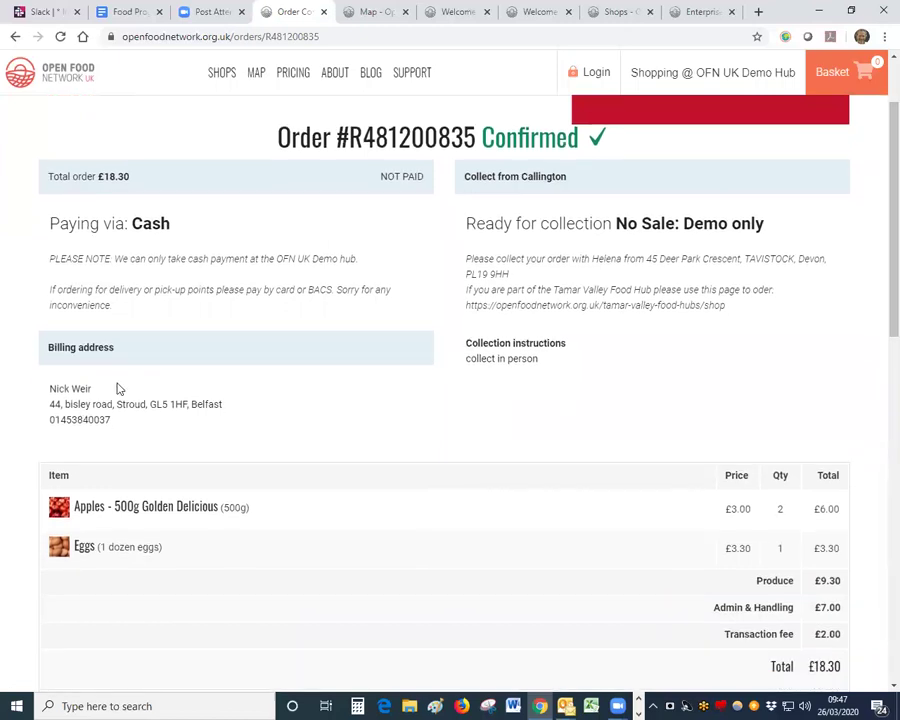
left_click_drag(112, 422, 50, 423)
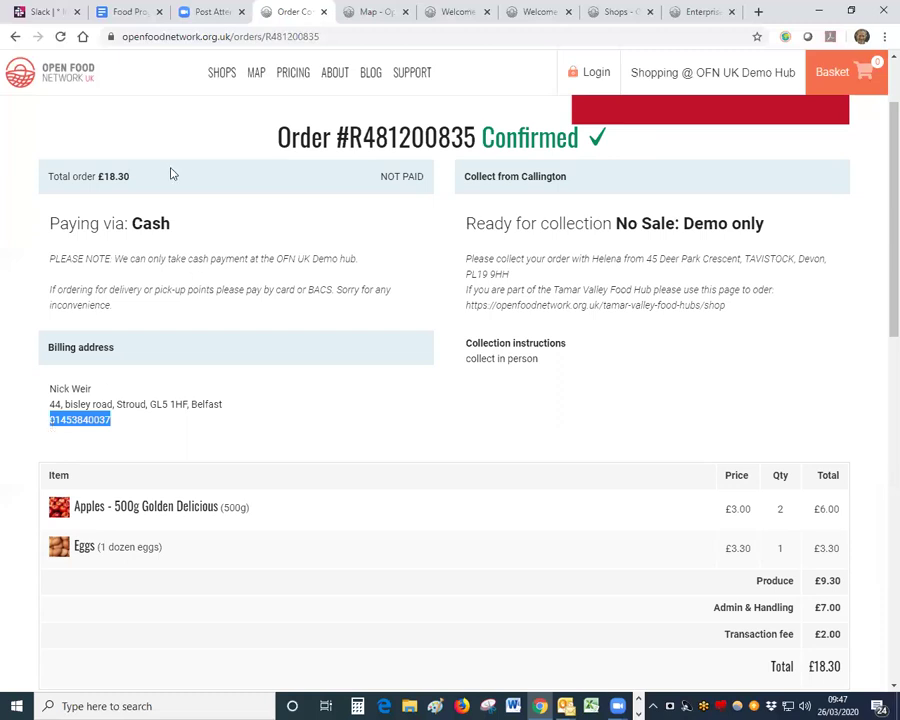
left_click_drag(337, 137, 476, 137)
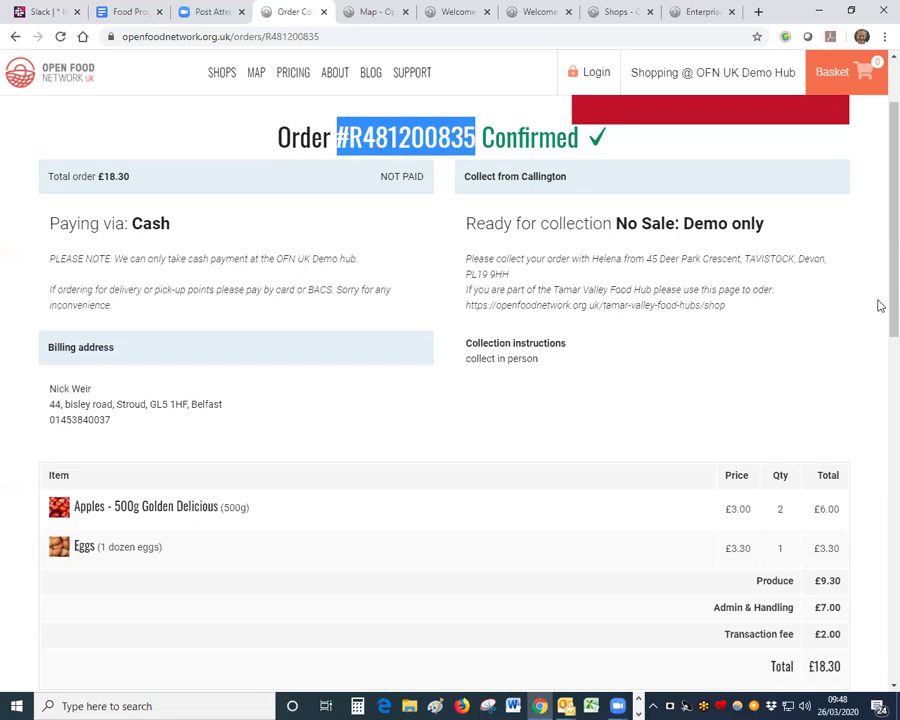
scroll(875, 294, "up", 2)
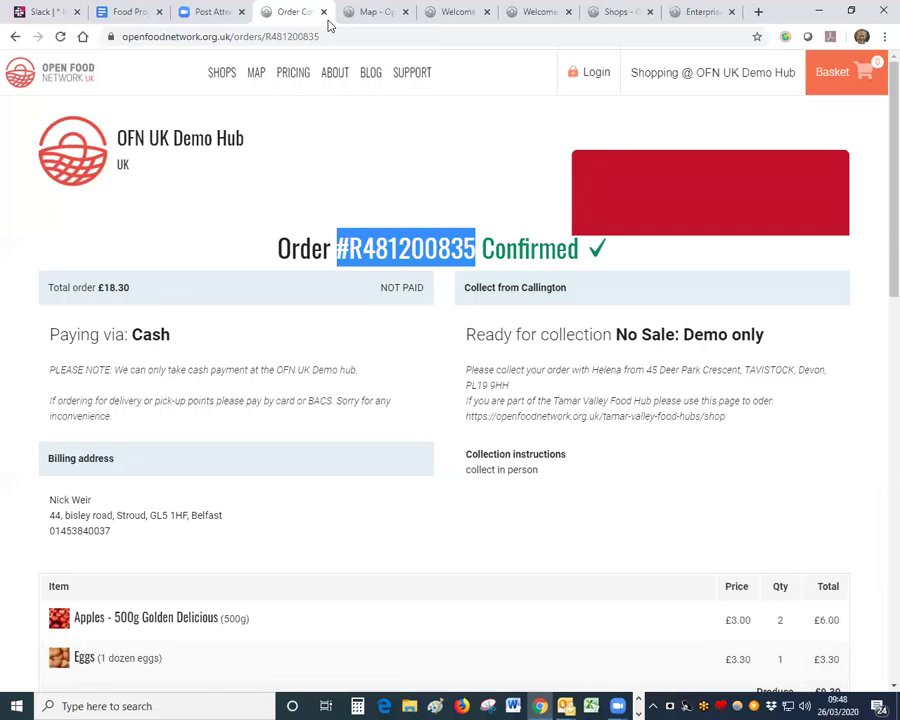
Step: Go to the OFN UK Demo Hub shop via 'demo' and set ready time to No Sale: Demo only
left_click(304, 36)
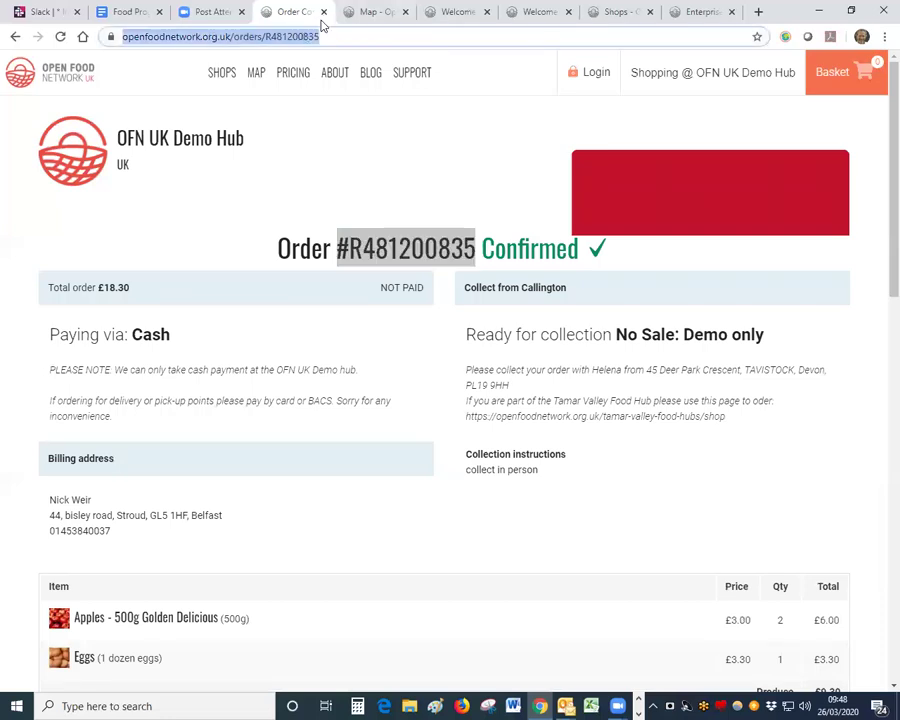
type("demo")
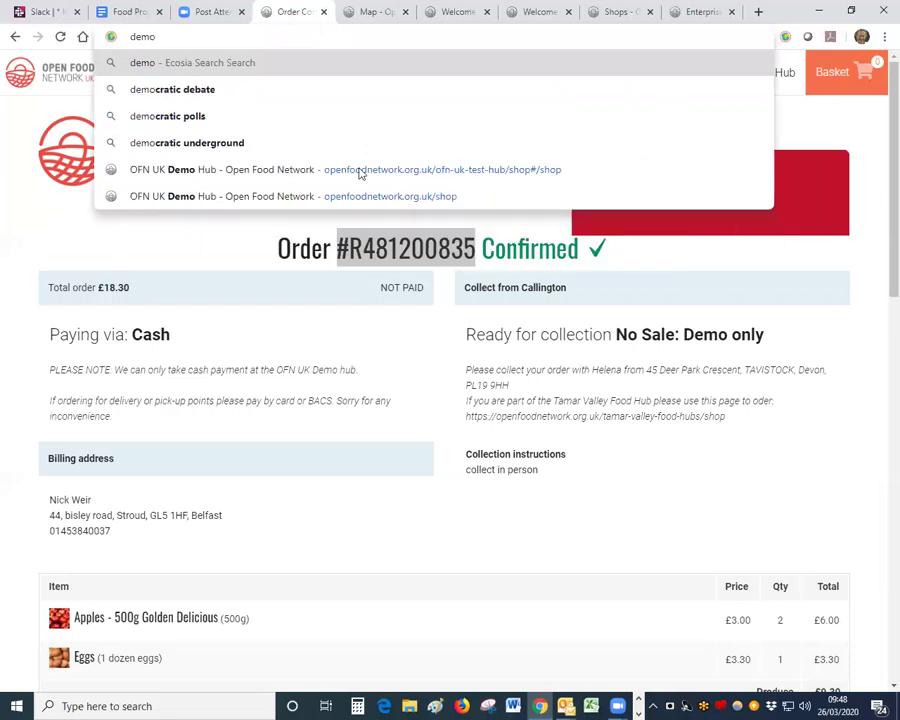
left_click(362, 170)
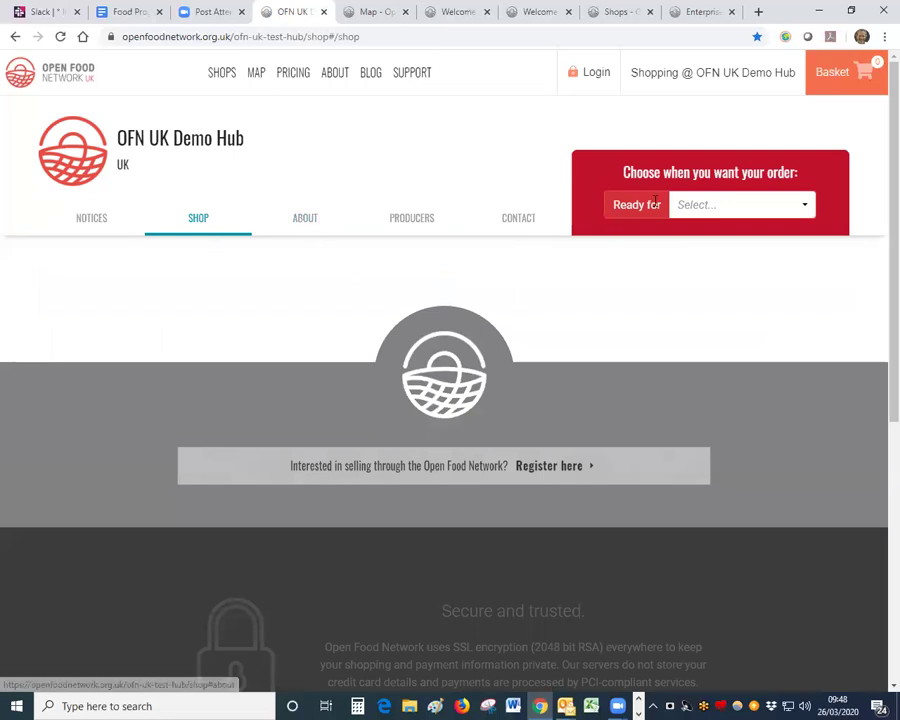
left_click(700, 205)
left_click(687, 253)
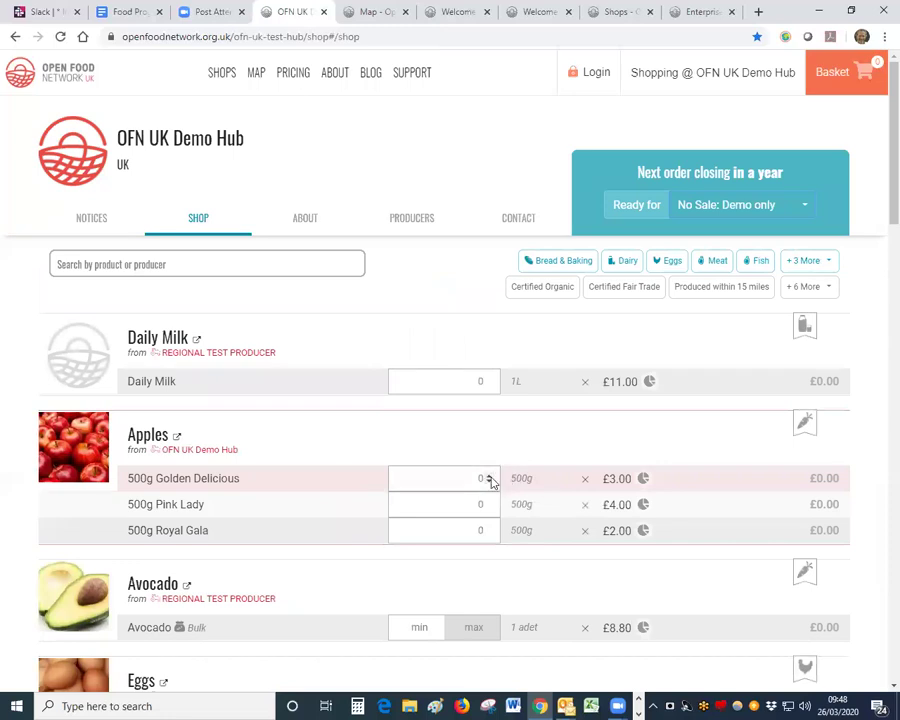
Step: Add one 500g Golden Delicious to the basket and proceed to checkout
left_click(489, 476)
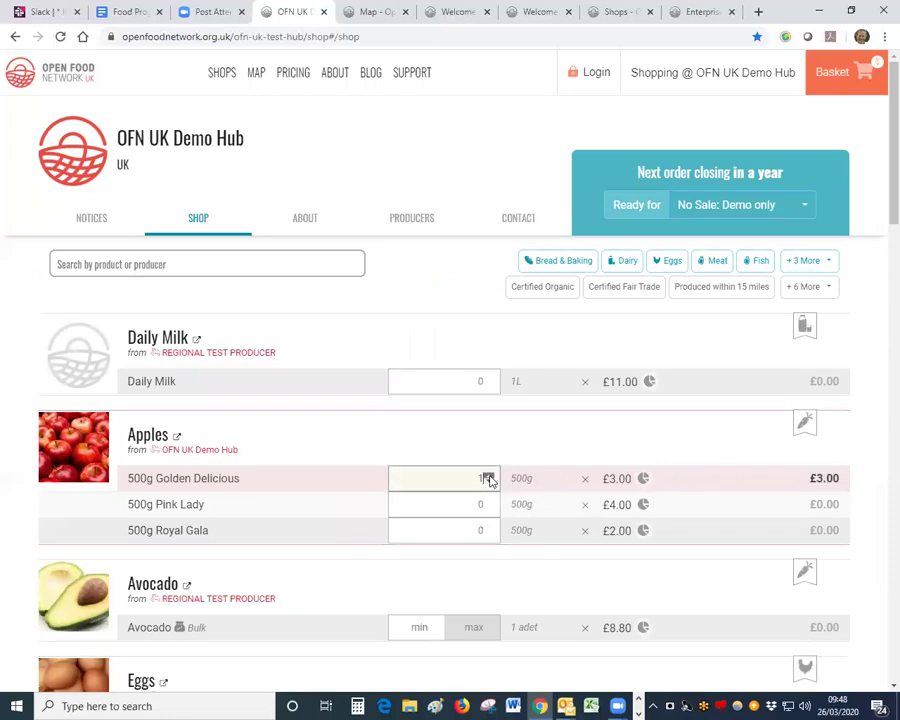
left_click(845, 80)
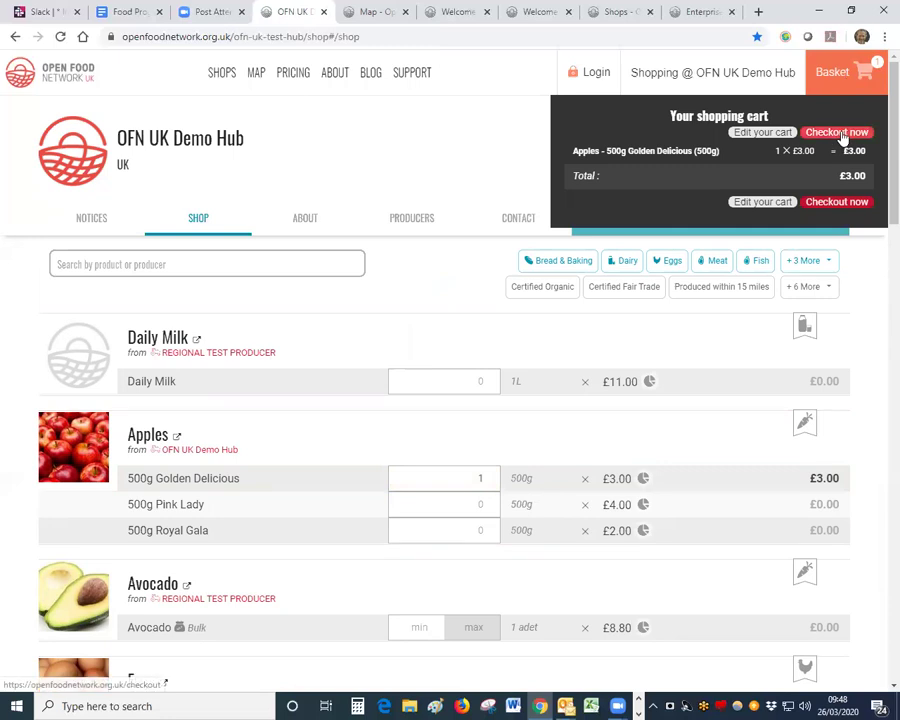
left_click(838, 132)
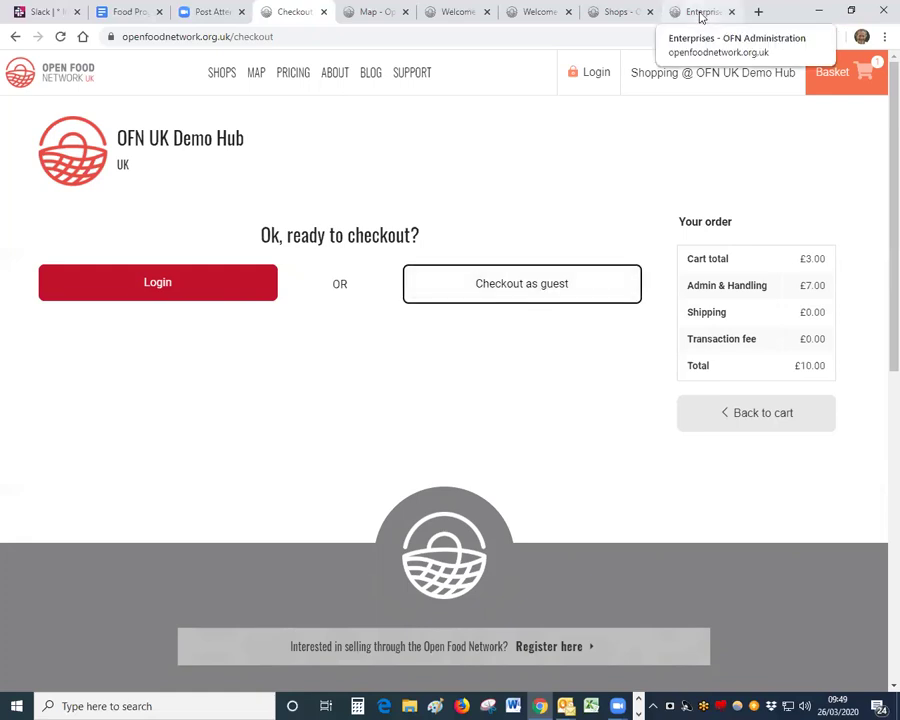
Step: On OFN UK Demo Hub's Shop Preferences, toggle Guest Orders to Require Login, then back to Allow Guest Checkout
left_click(703, 13)
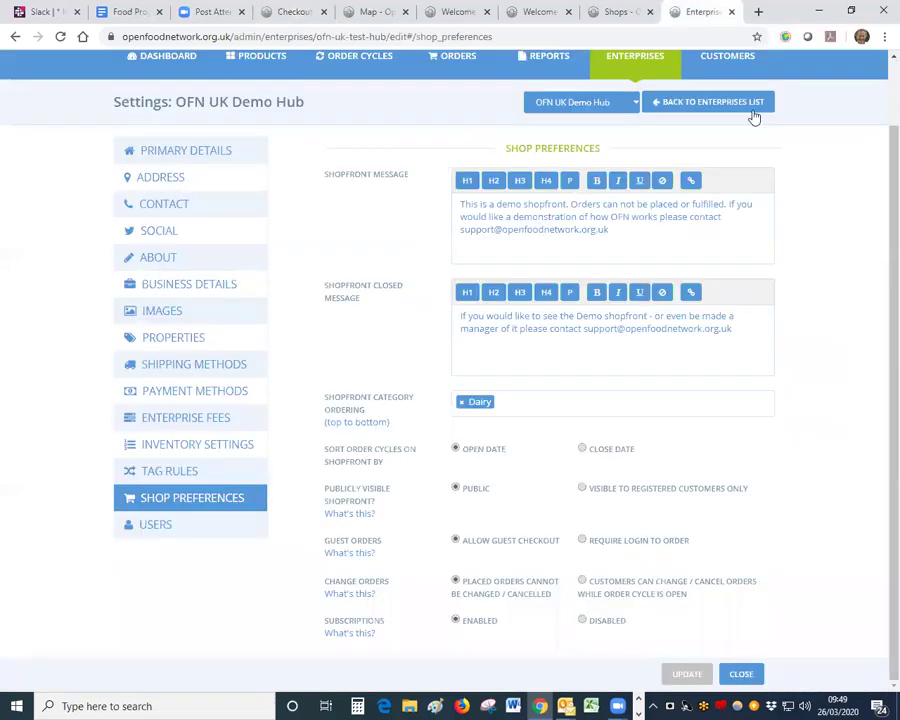
scroll(876, 230, "up", 1)
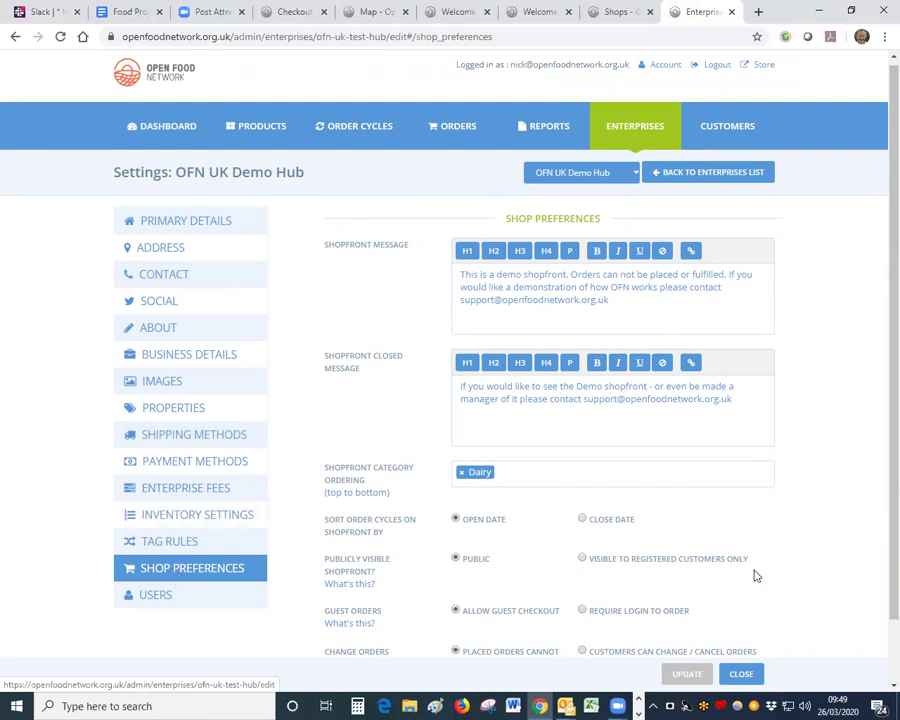
scroll(880, 638, "down", 2)
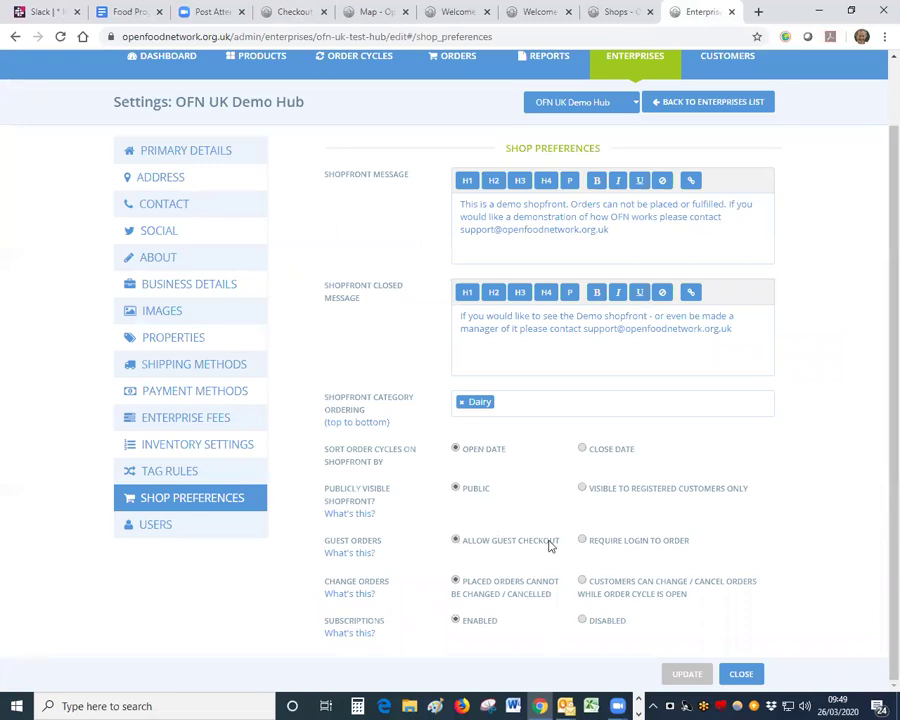
left_click(582, 541)
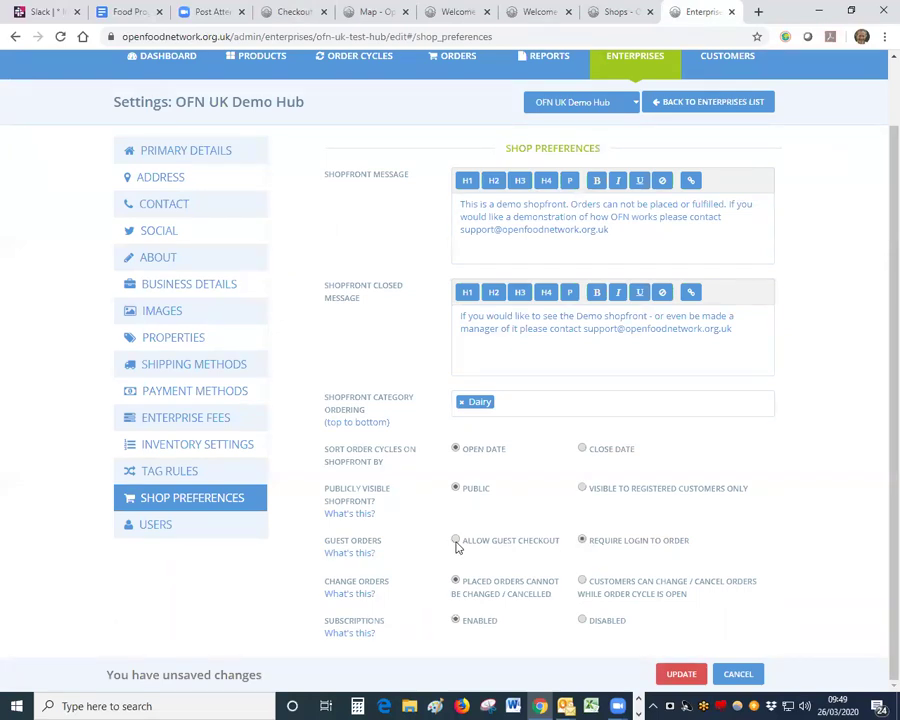
left_click(456, 541)
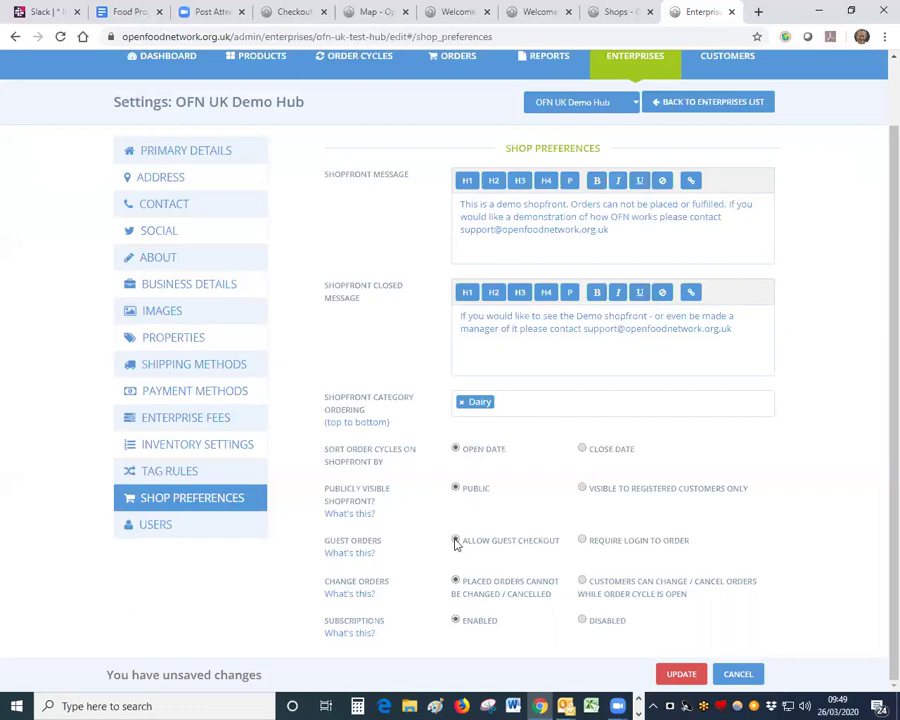